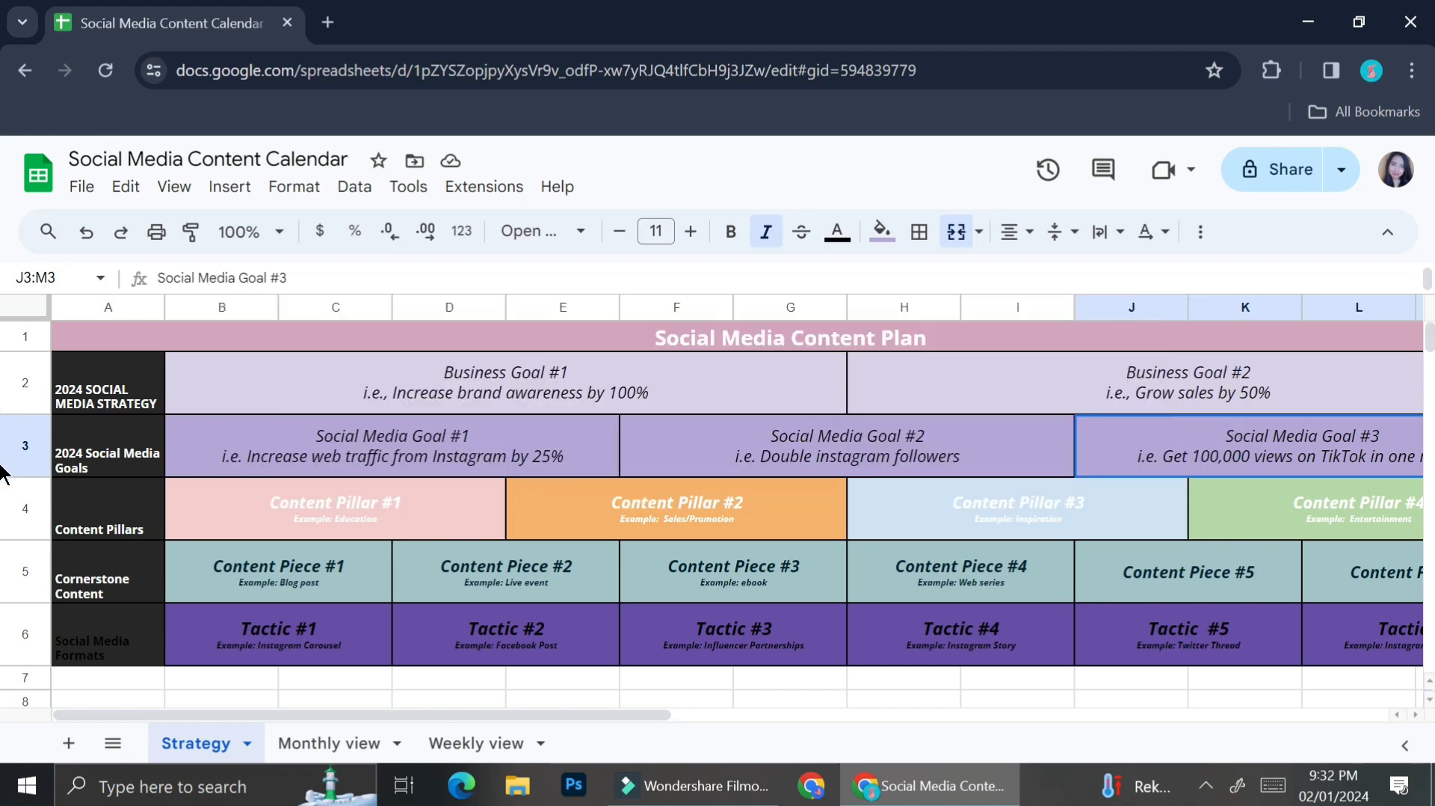
- Look over the Monthly view and Weekly view sheets, then return to the Strategy sheet
{"action": "left_click", "coordinate": [299, 742]}
{"action": "left_click", "coordinate": [476, 742]}
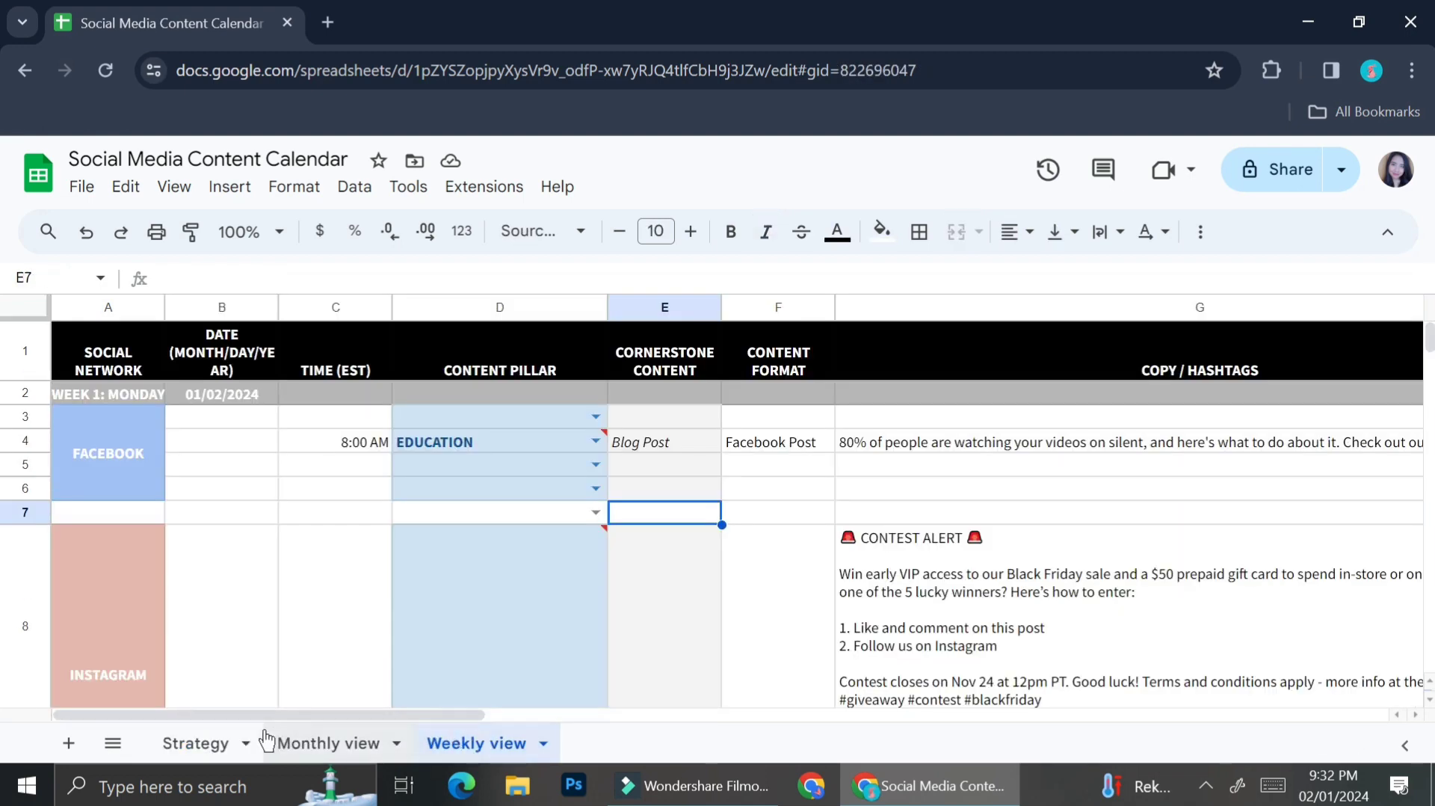
{"action": "left_click", "coordinate": [201, 743]}
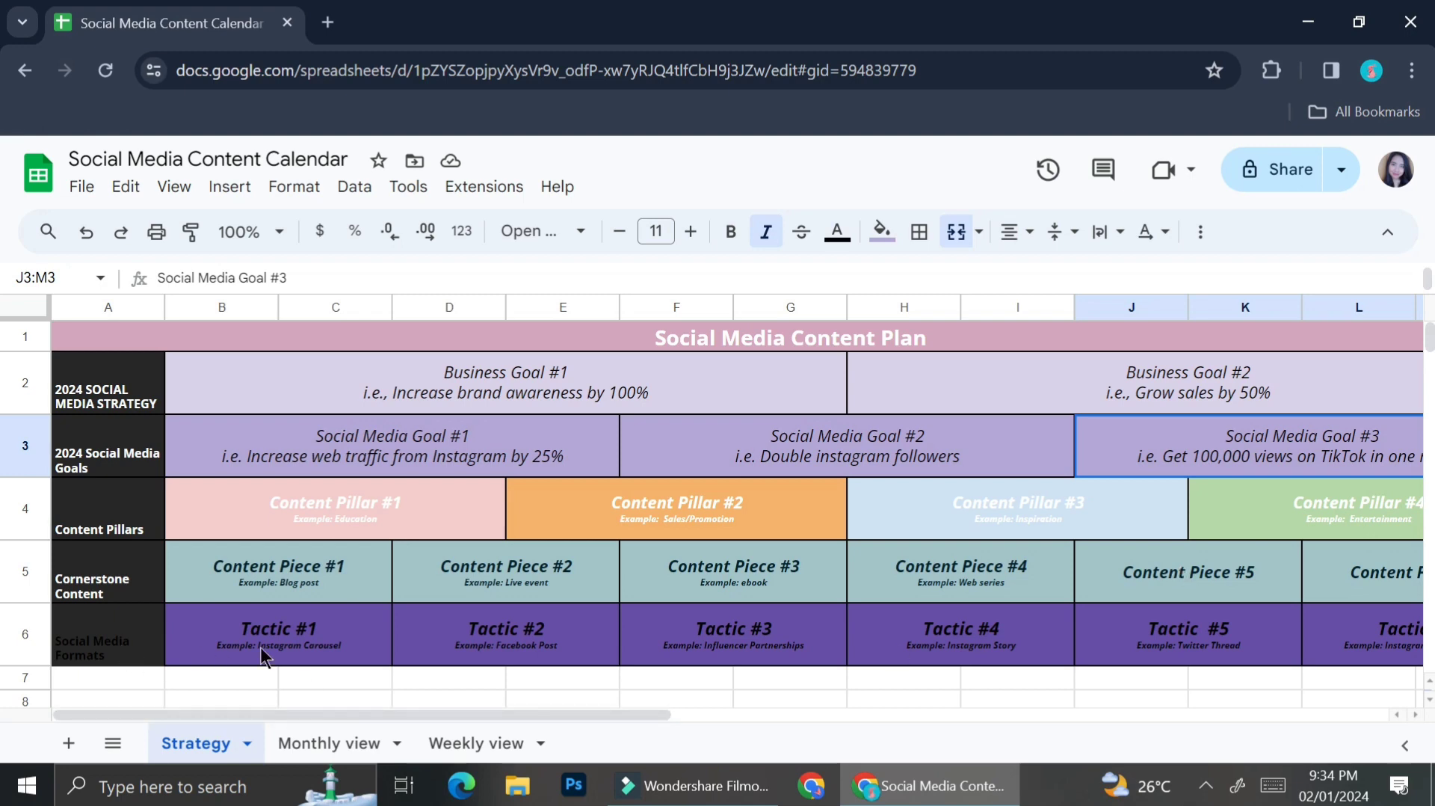
- Open the Monthly view sheet and review the January–June content pillars, key dates, holidays, campaigns and cornerstone content
{"action": "left_click", "coordinate": [343, 744]}
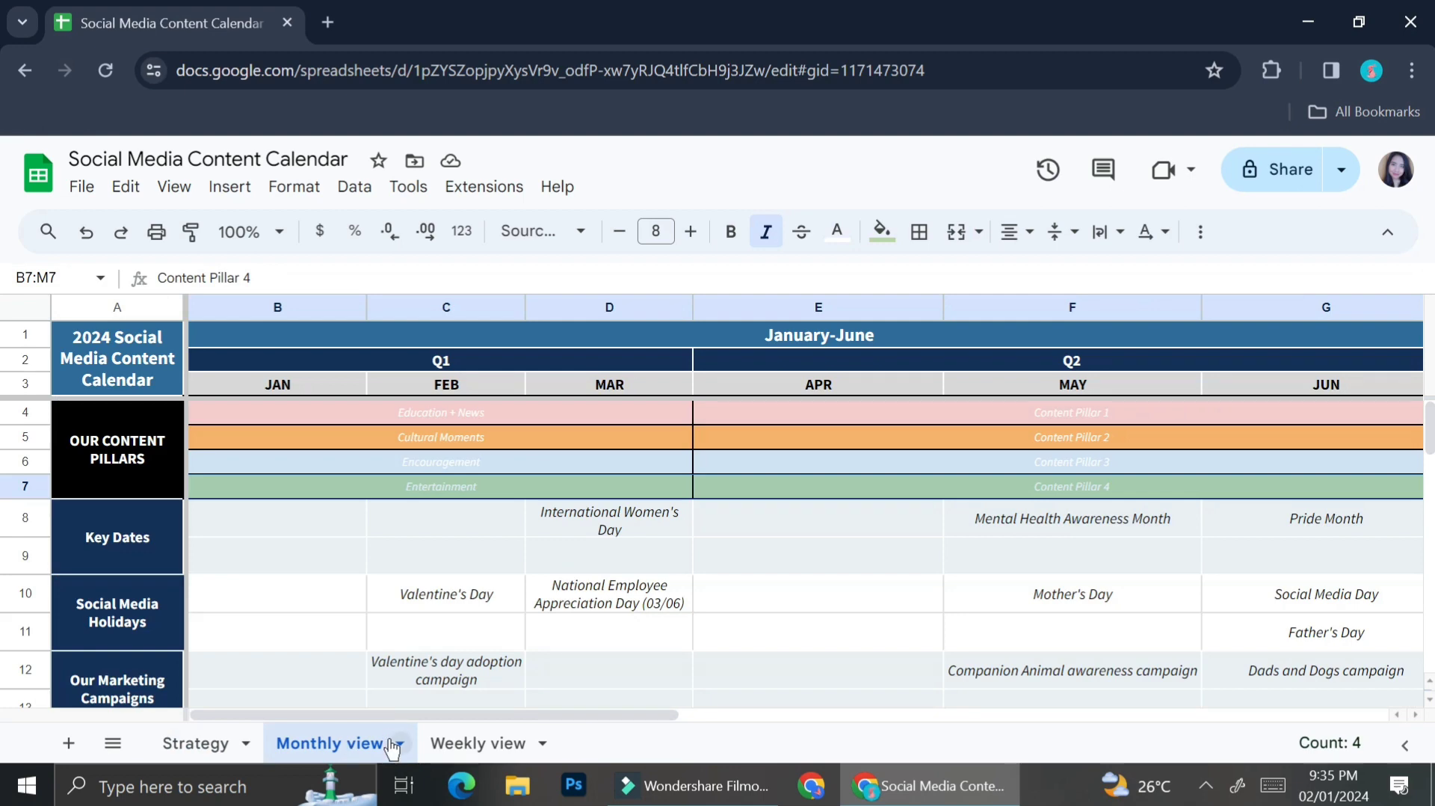
{"action": "mouse_move", "coordinate": [357, 712]}
{"action": "left_mouse_down"}
{"action": "mouse_move", "coordinate": [443, 711]}
{"action": "mouse_move", "coordinate": [372, 722]}
{"action": "left_mouse_up"}
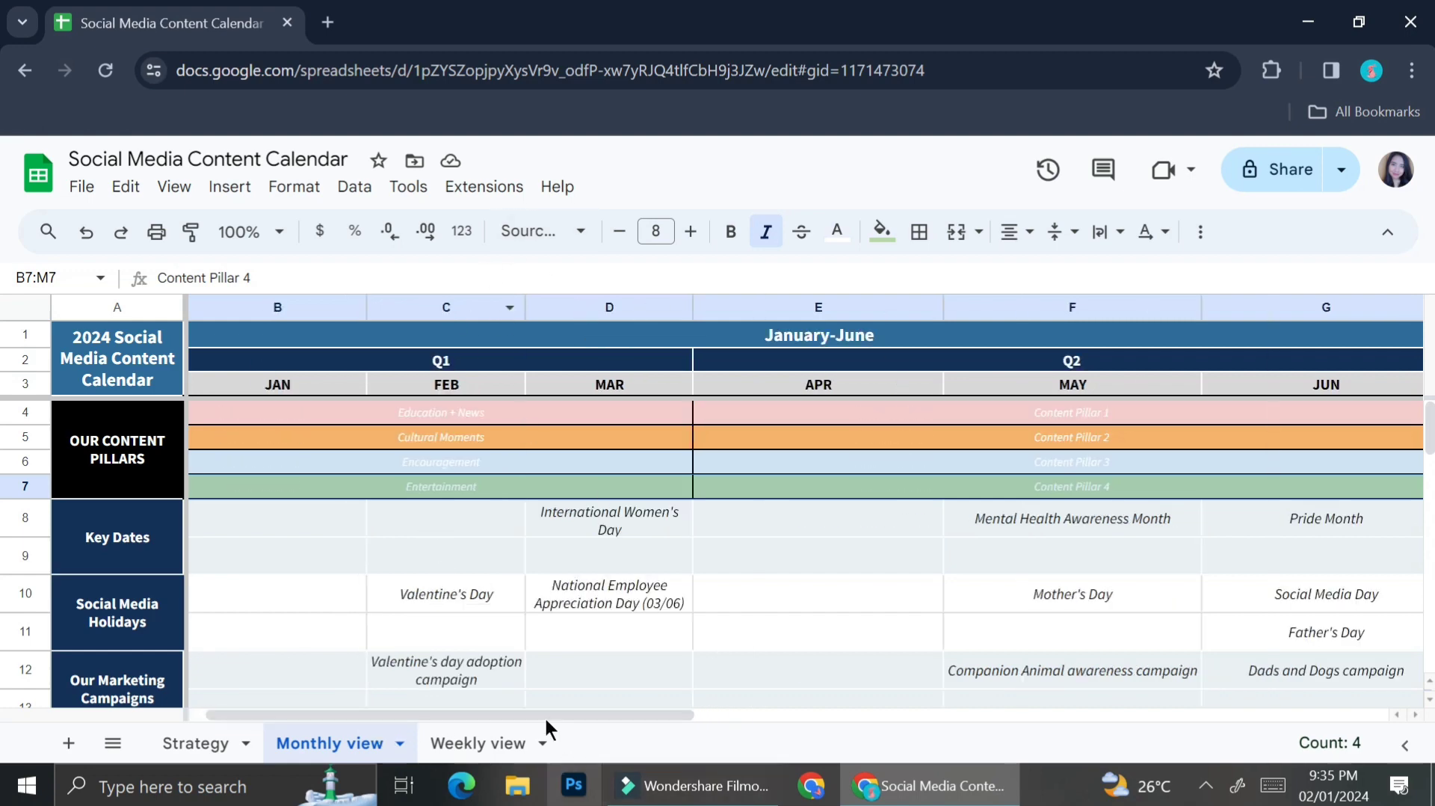
{"action": "left_click", "coordinate": [534, 740]}
{"action": "left_click", "coordinate": [338, 740]}
{"action": "left_click_drag", "start_coordinate": [372, 711], "coordinate": [306, 684]}
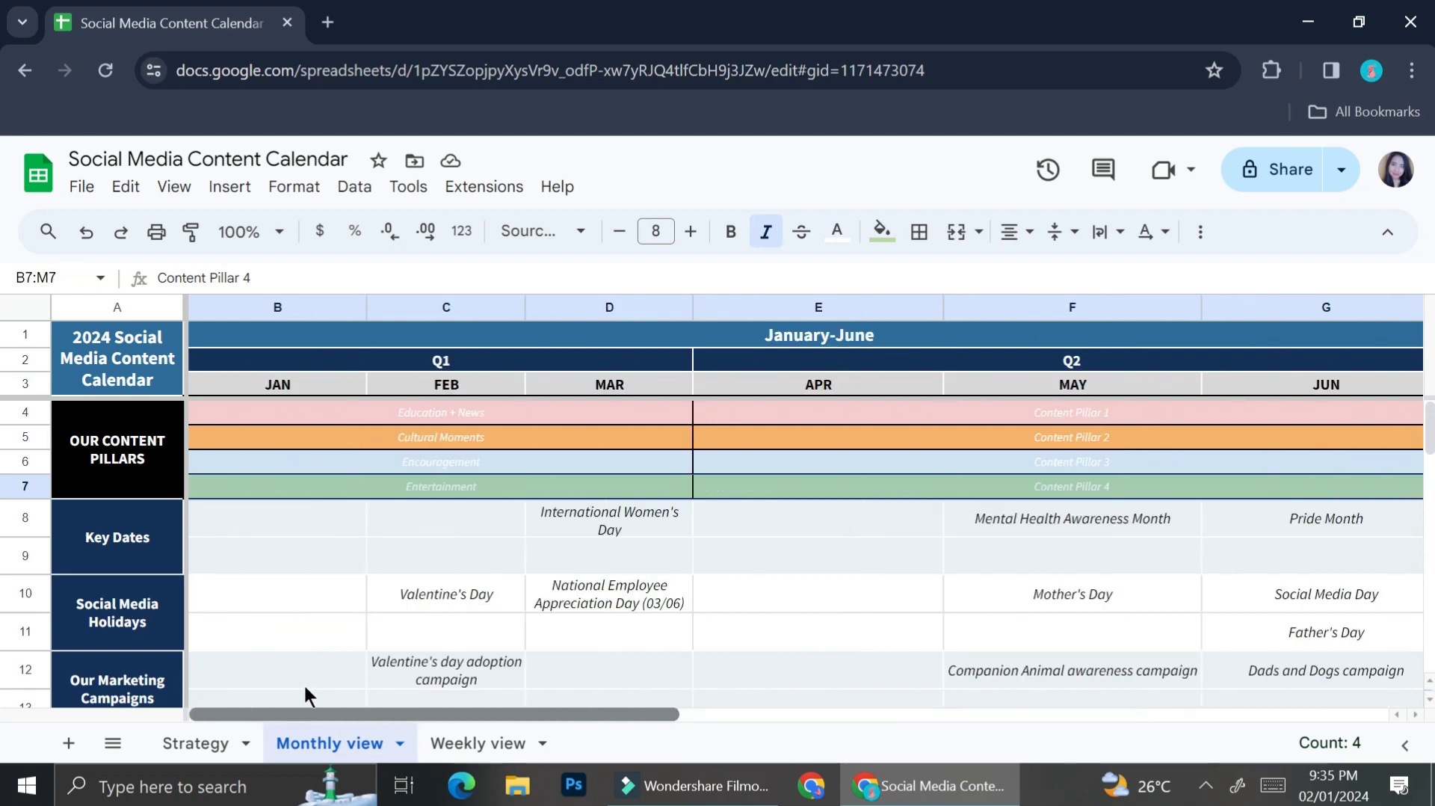
{"action": "left_click_drag", "start_coordinate": [282, 706], "coordinate": [279, 669]}
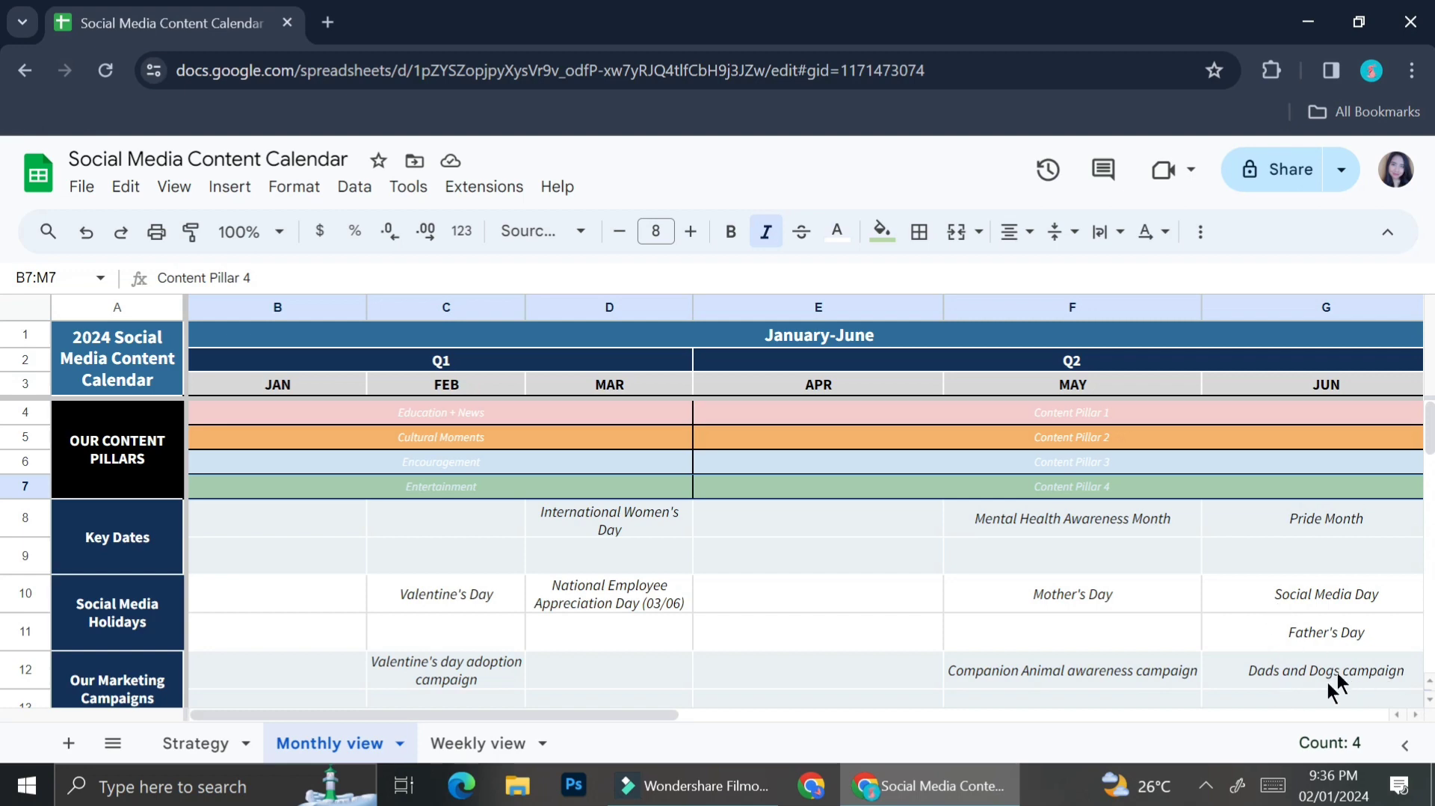
{"action": "scroll", "coordinate": [1141, 636], "scroll_direction": "down", "scroll_amount": 1}
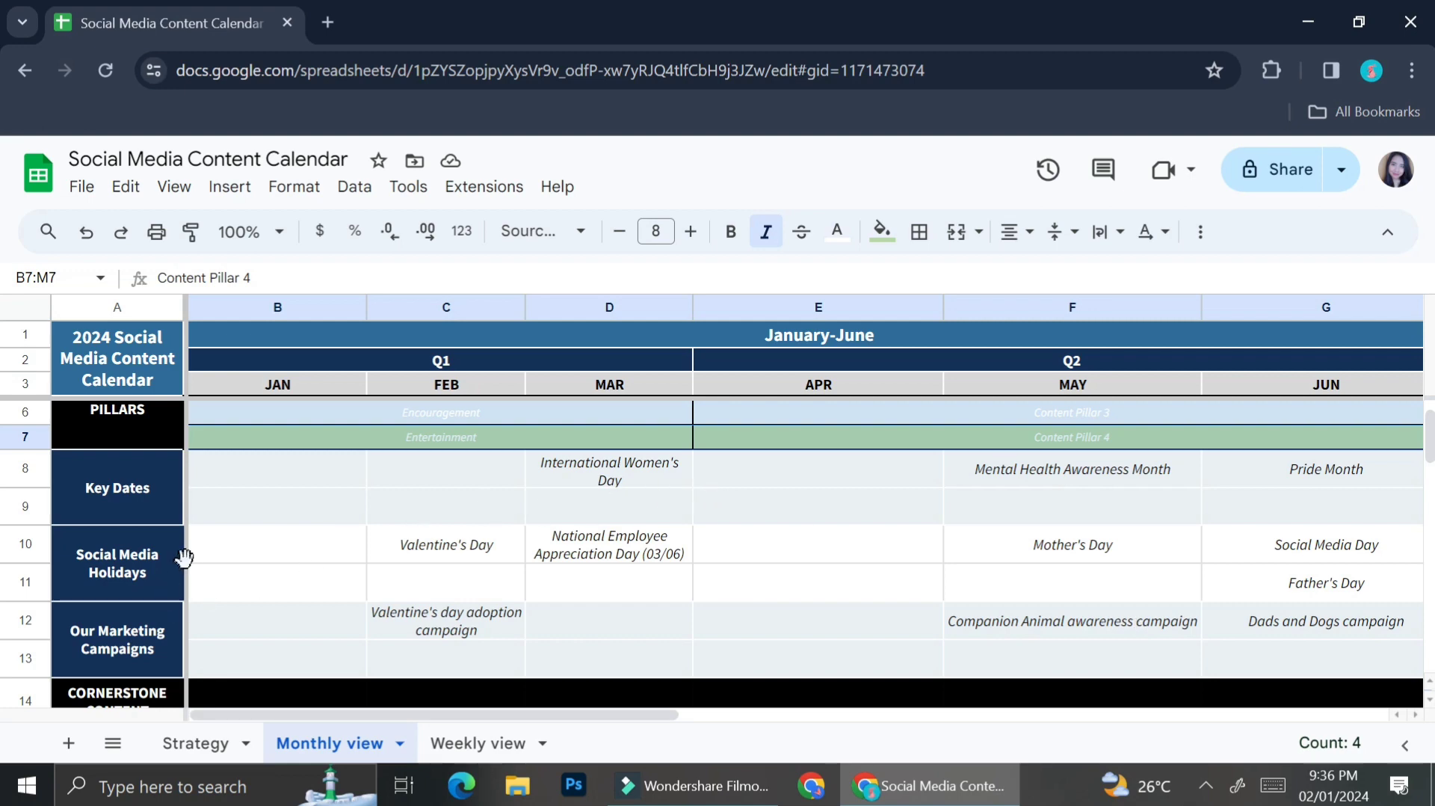
{"action": "scroll", "coordinate": [403, 620], "scroll_direction": "down", "scroll_amount": 2}
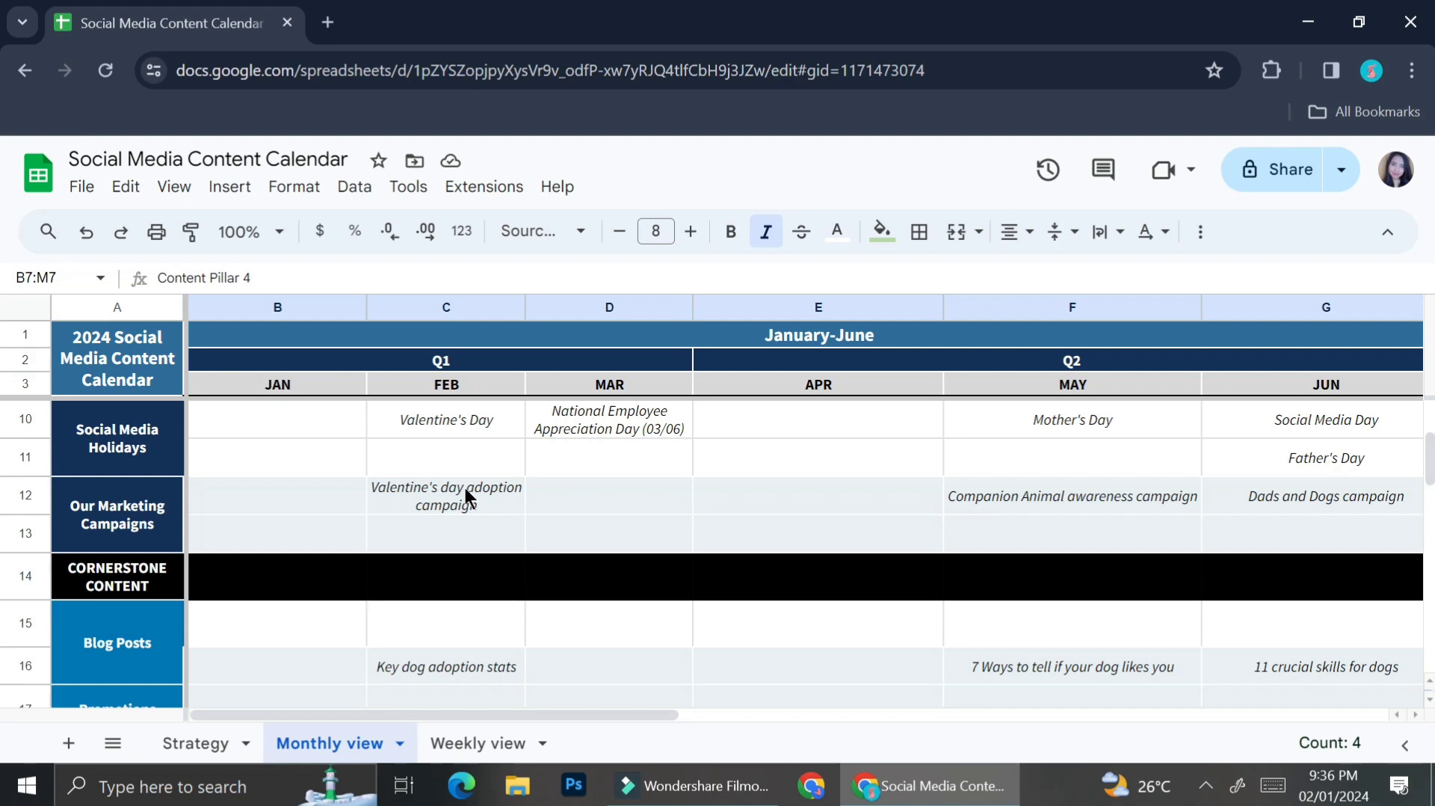
{"action": "scroll", "coordinate": [439, 579], "scroll_direction": "down", "scroll_amount": 1}
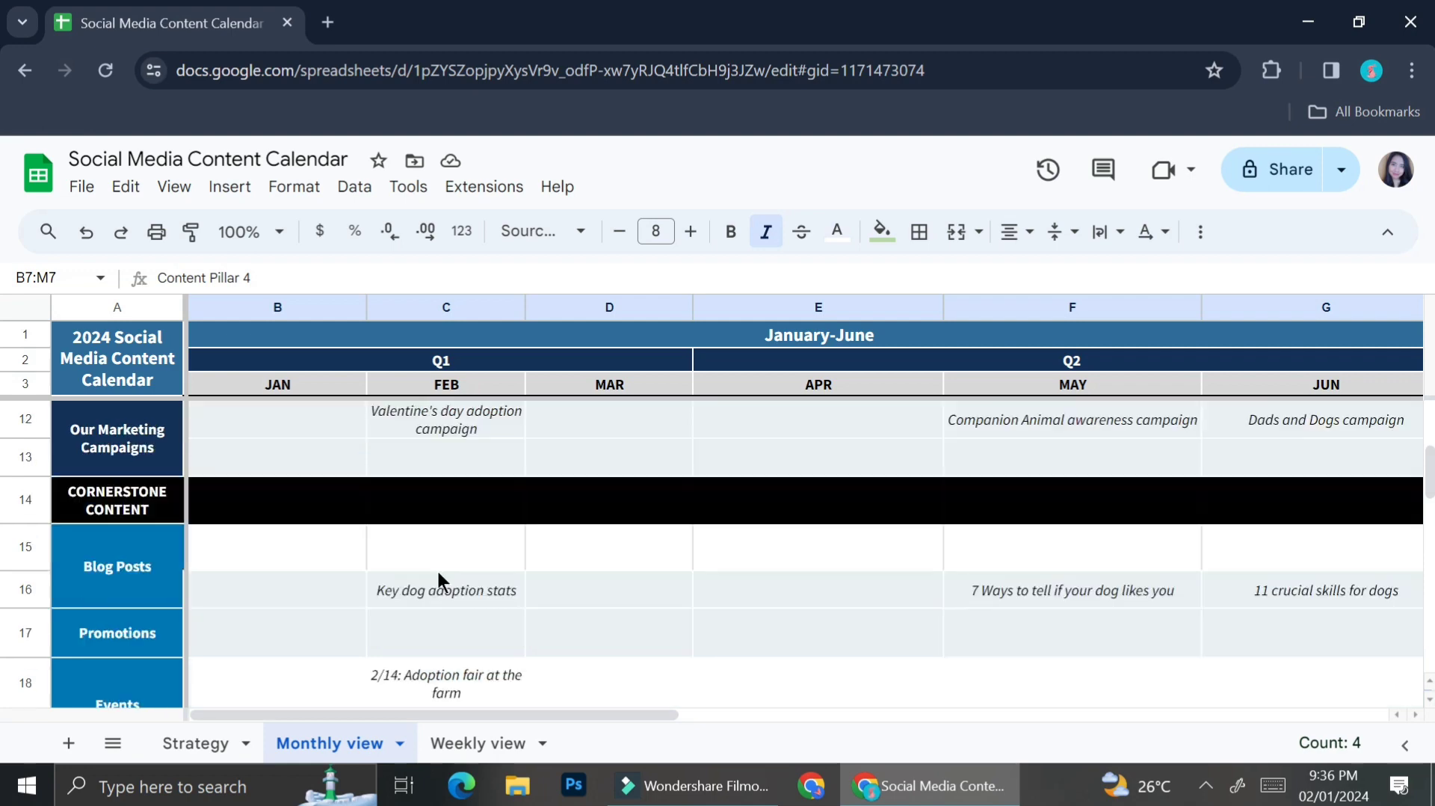
{"action": "scroll", "coordinate": [438, 579], "scroll_direction": "down", "scroll_amount": 2}
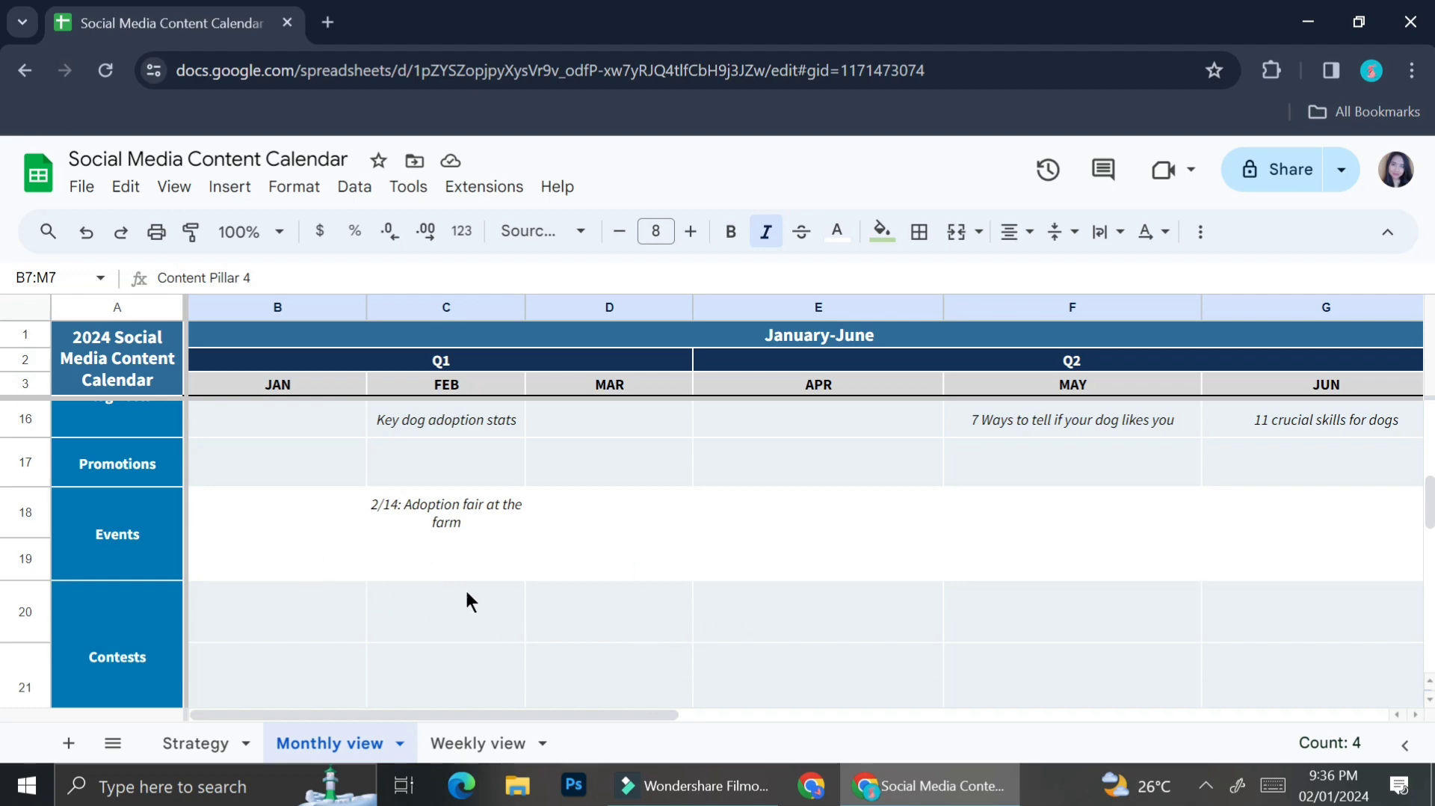
{"action": "scroll", "coordinate": [466, 592], "scroll_direction": "up", "scroll_amount": 5}
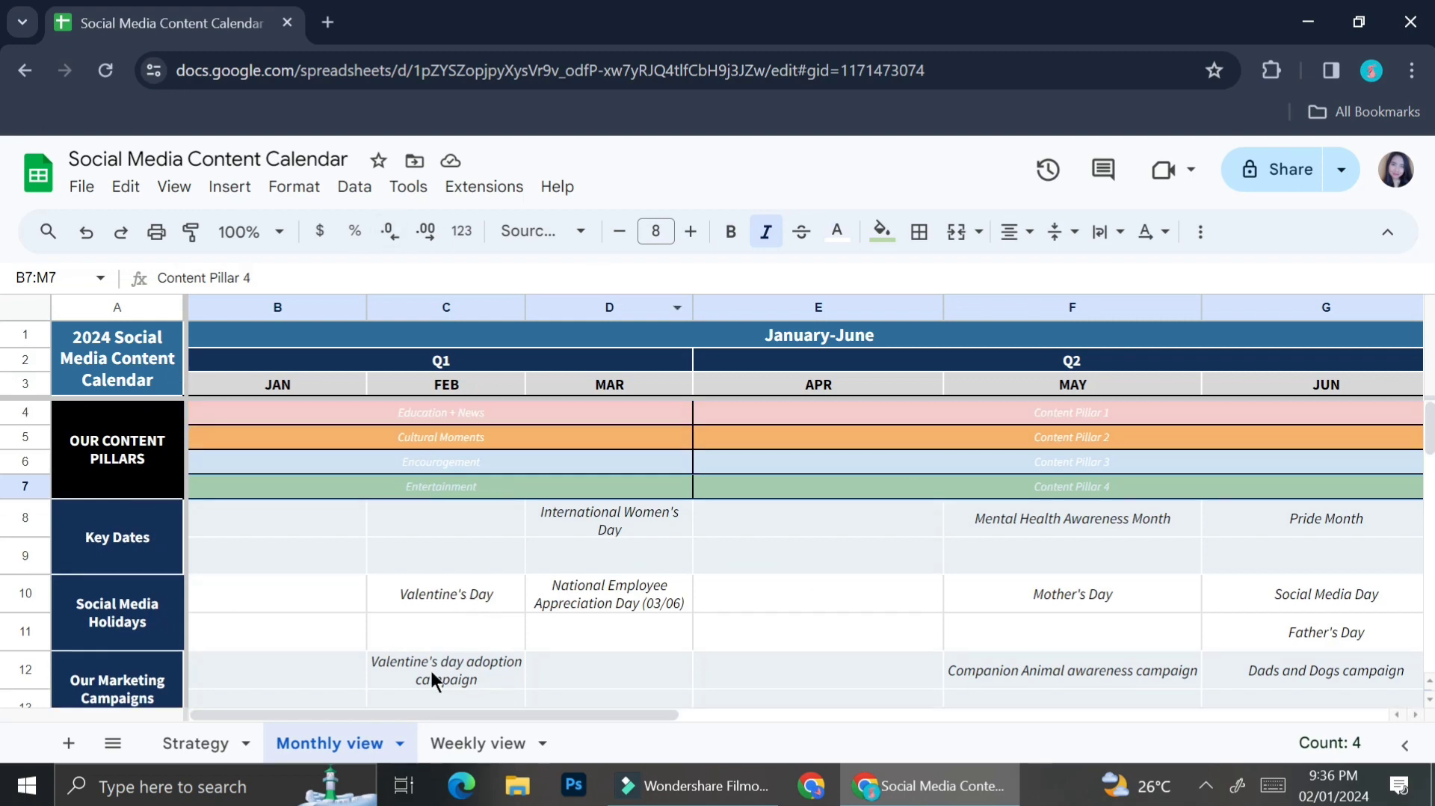
- Review the July–December months of the monthly calendar and select the Thanksgiving (USA) key date under November
{"action": "left_click_drag", "start_coordinate": [407, 712], "coordinate": [1029, 747]}
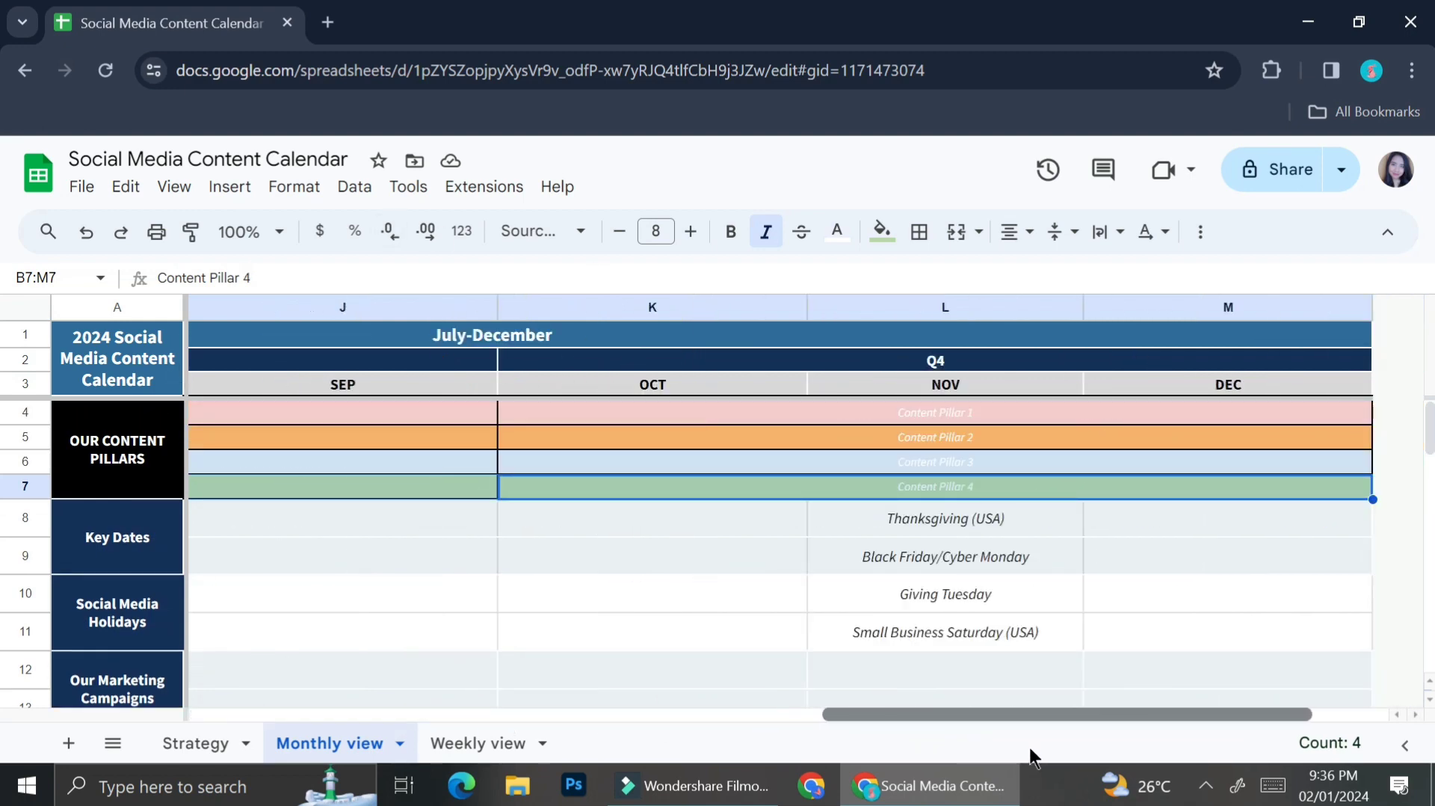
{"action": "left_click_drag", "start_coordinate": [1029, 747], "coordinate": [929, 760]}
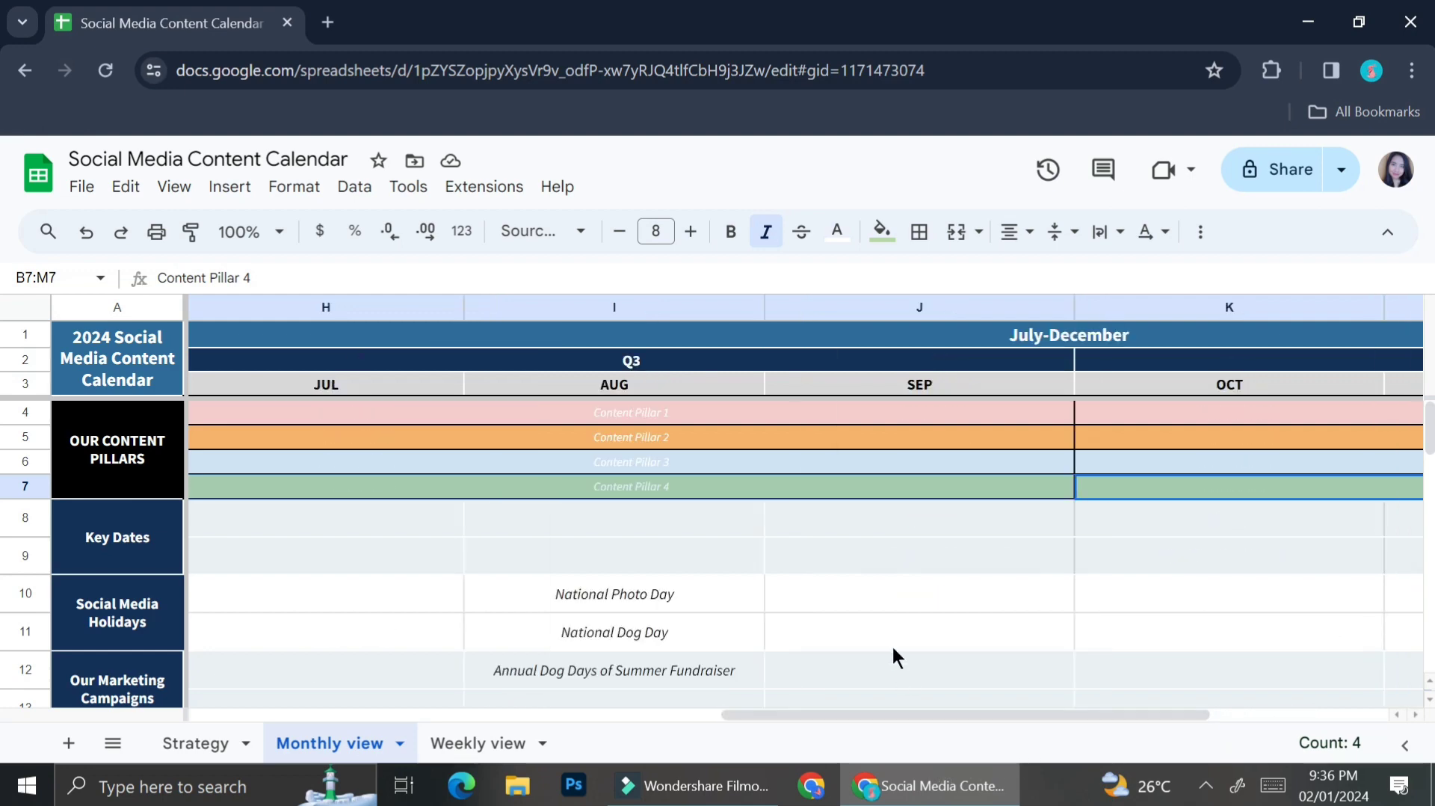
{"action": "scroll", "coordinate": [744, 608], "scroll_direction": "down", "scroll_amount": 2}
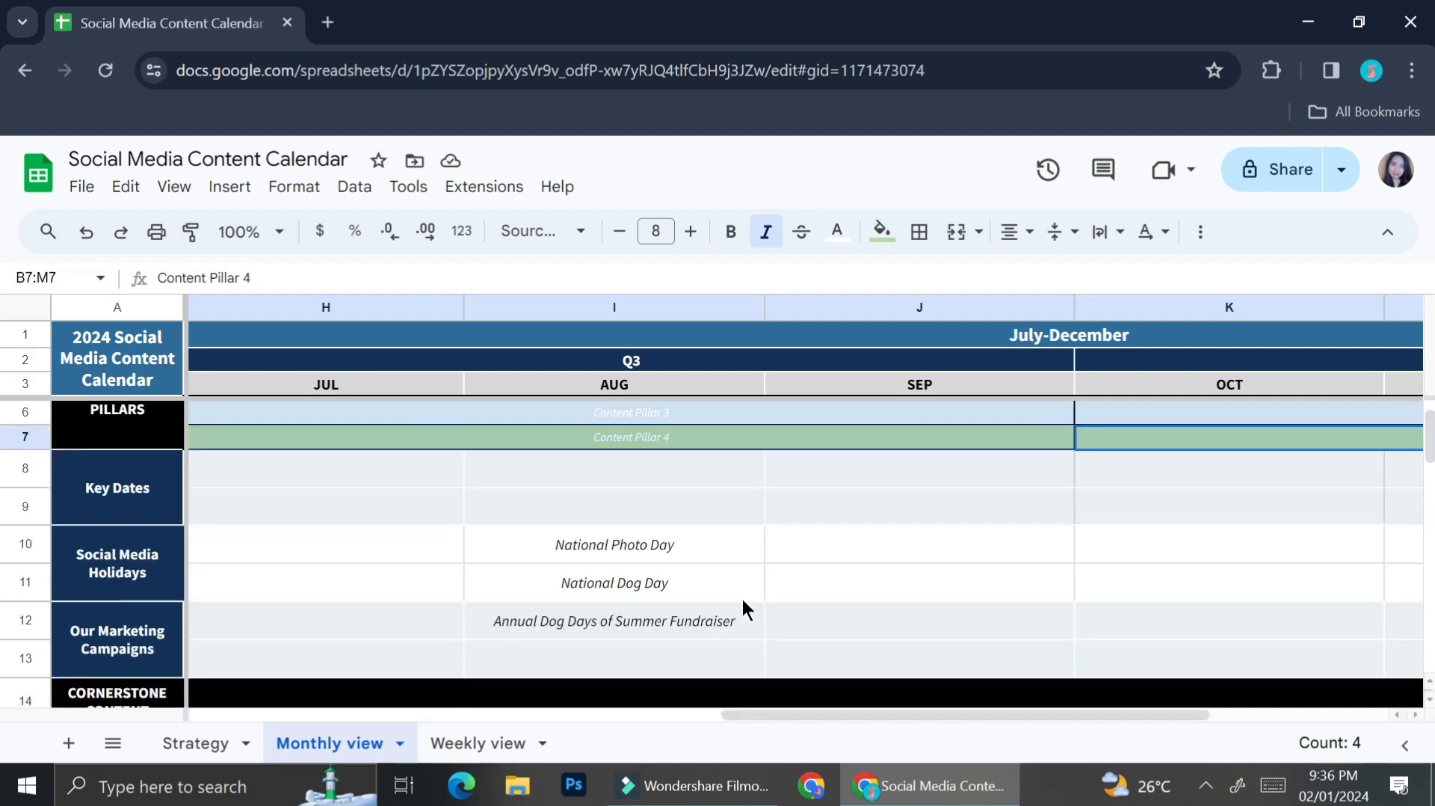
{"action": "scroll", "coordinate": [746, 609], "scroll_direction": "down", "scroll_amount": 1}
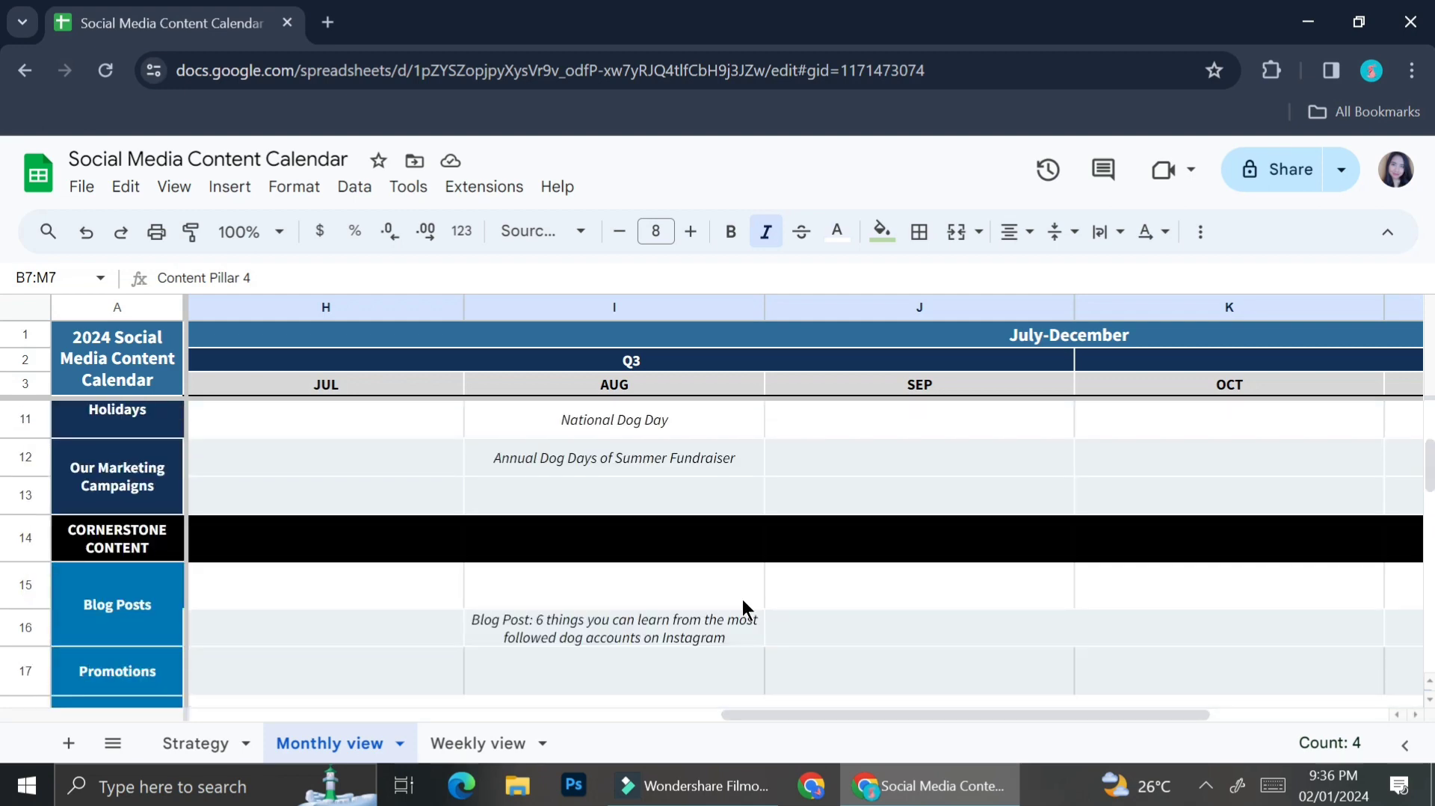
{"action": "scroll", "coordinate": [745, 608], "scroll_direction": "up", "scroll_amount": 1}
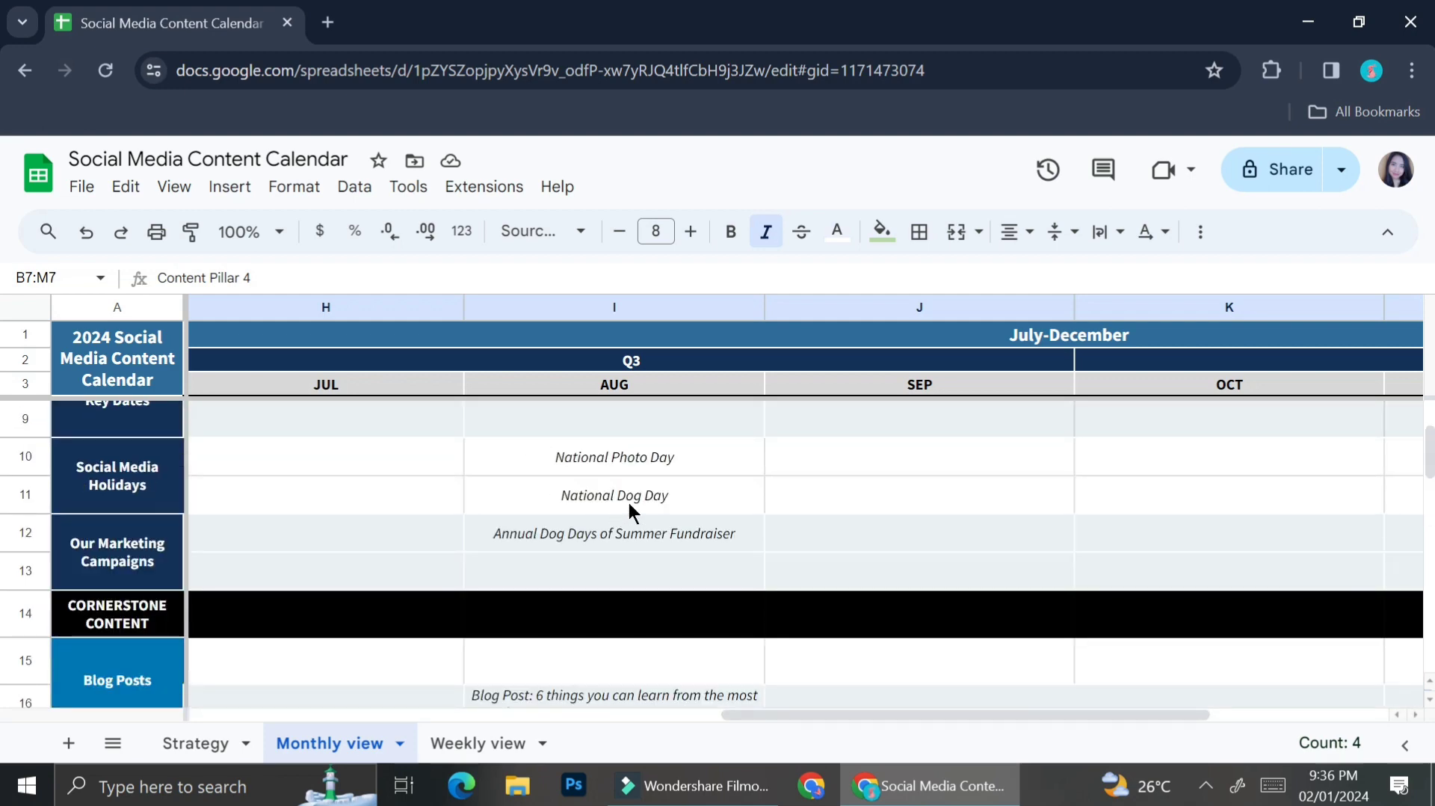
{"action": "scroll", "coordinate": [632, 511], "scroll_direction": "up", "scroll_amount": 2}
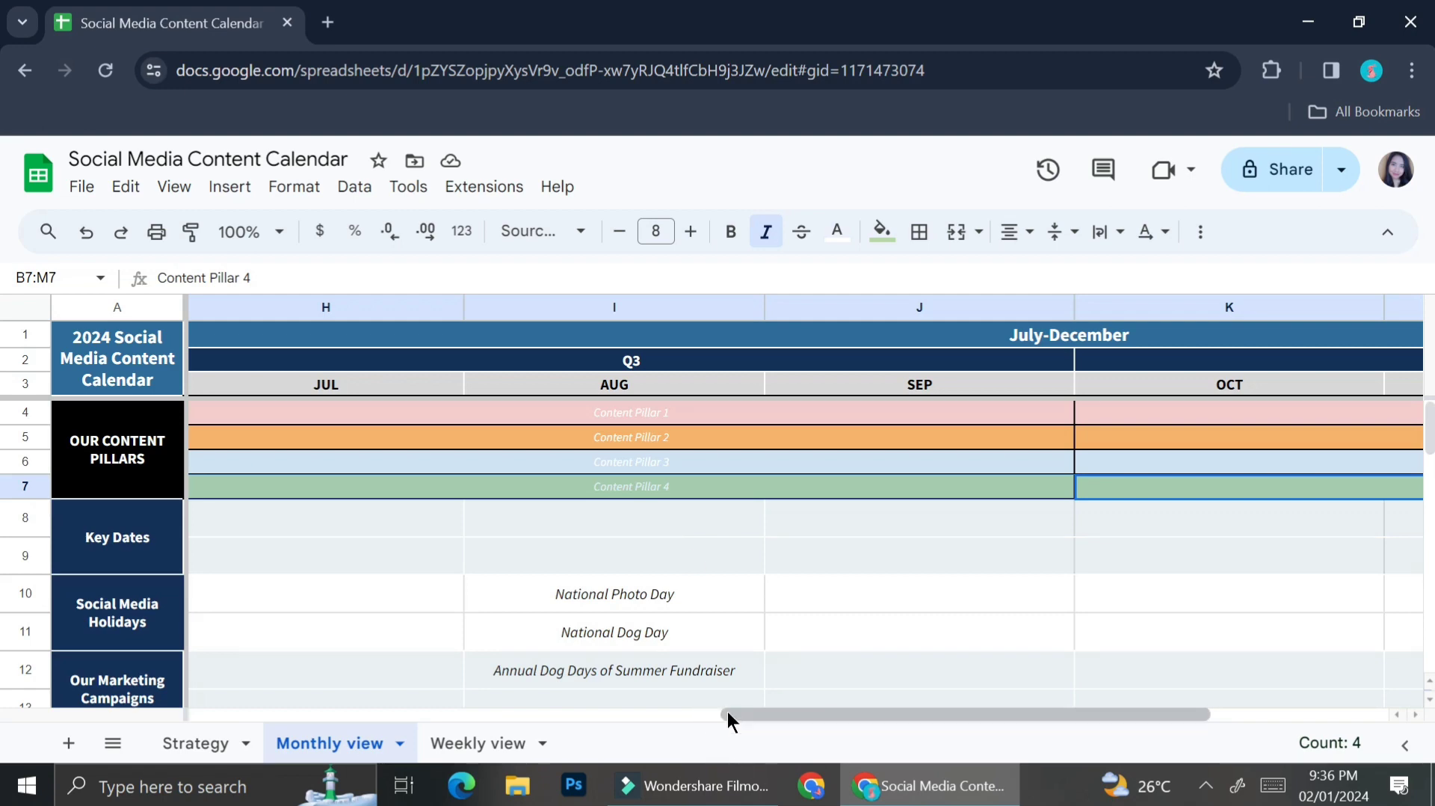
{"action": "left_click_drag", "start_coordinate": [727, 714], "coordinate": [940, 715]}
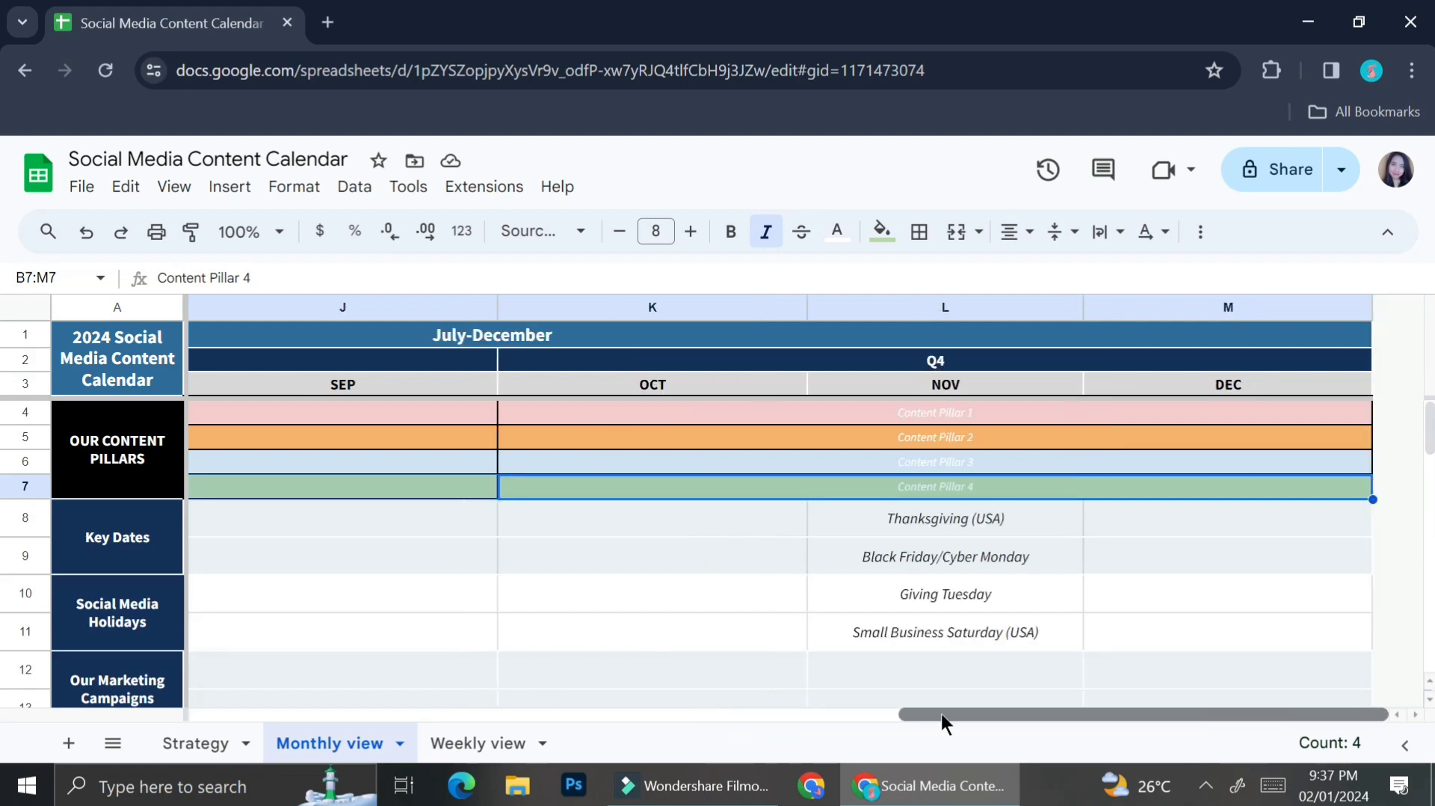
{"action": "left_click", "coordinate": [938, 526]}
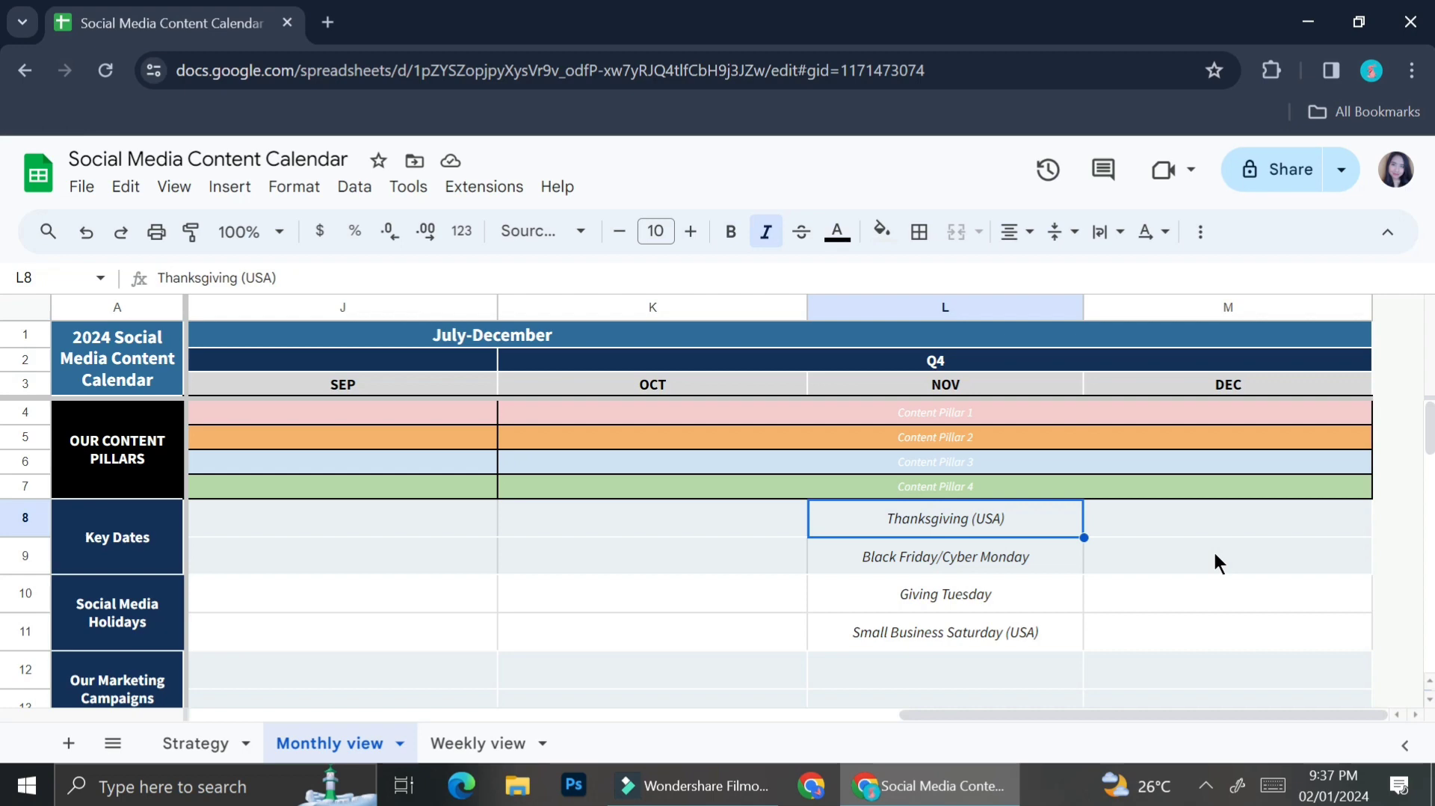
- Open the Weekly view sheet and review its posting sections for each social network
{"action": "left_click", "coordinate": [503, 744]}
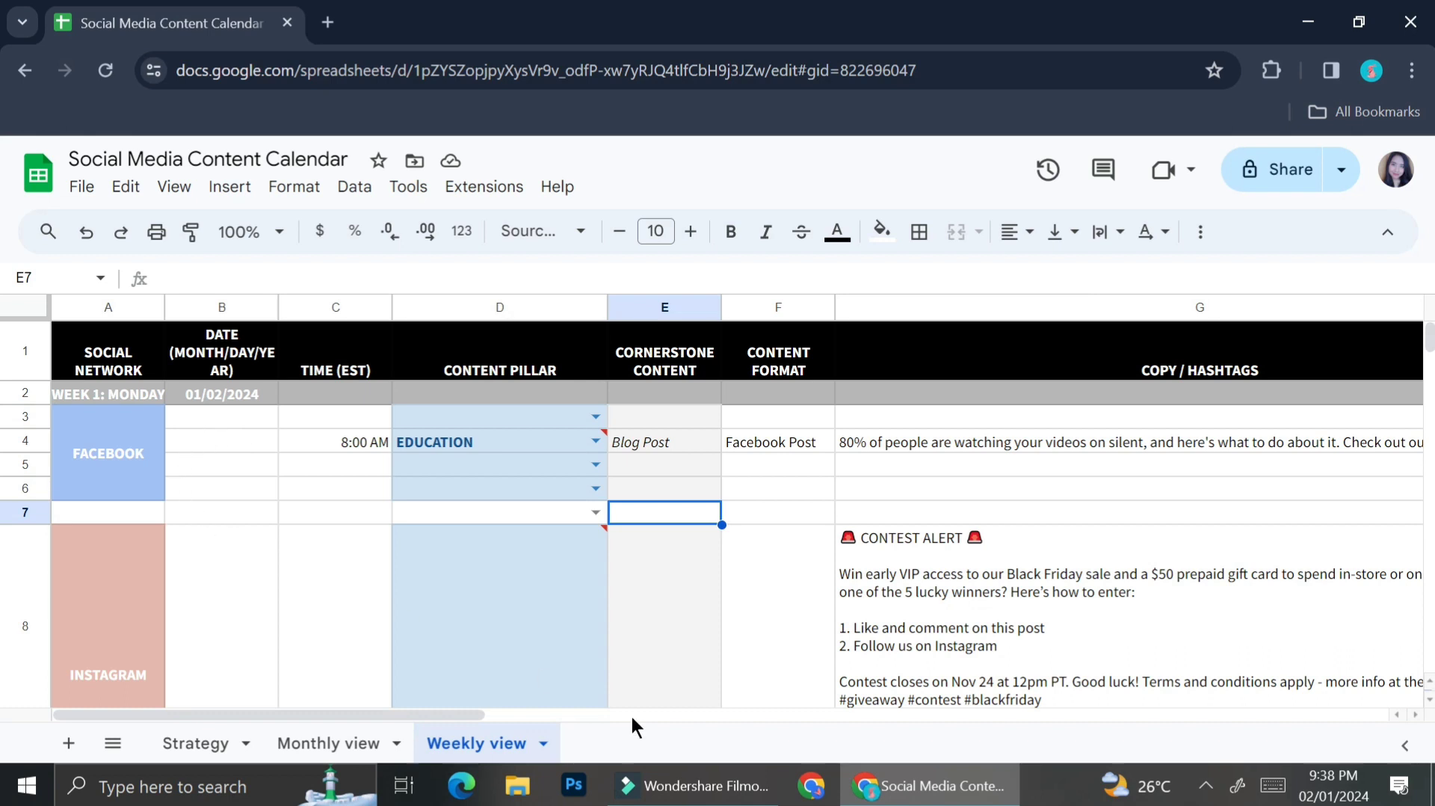
{"action": "mouse_move", "coordinate": [447, 702]}
{"action": "scroll", "coordinate": [117, 665], "scroll_direction": "down", "scroll_amount": 5}
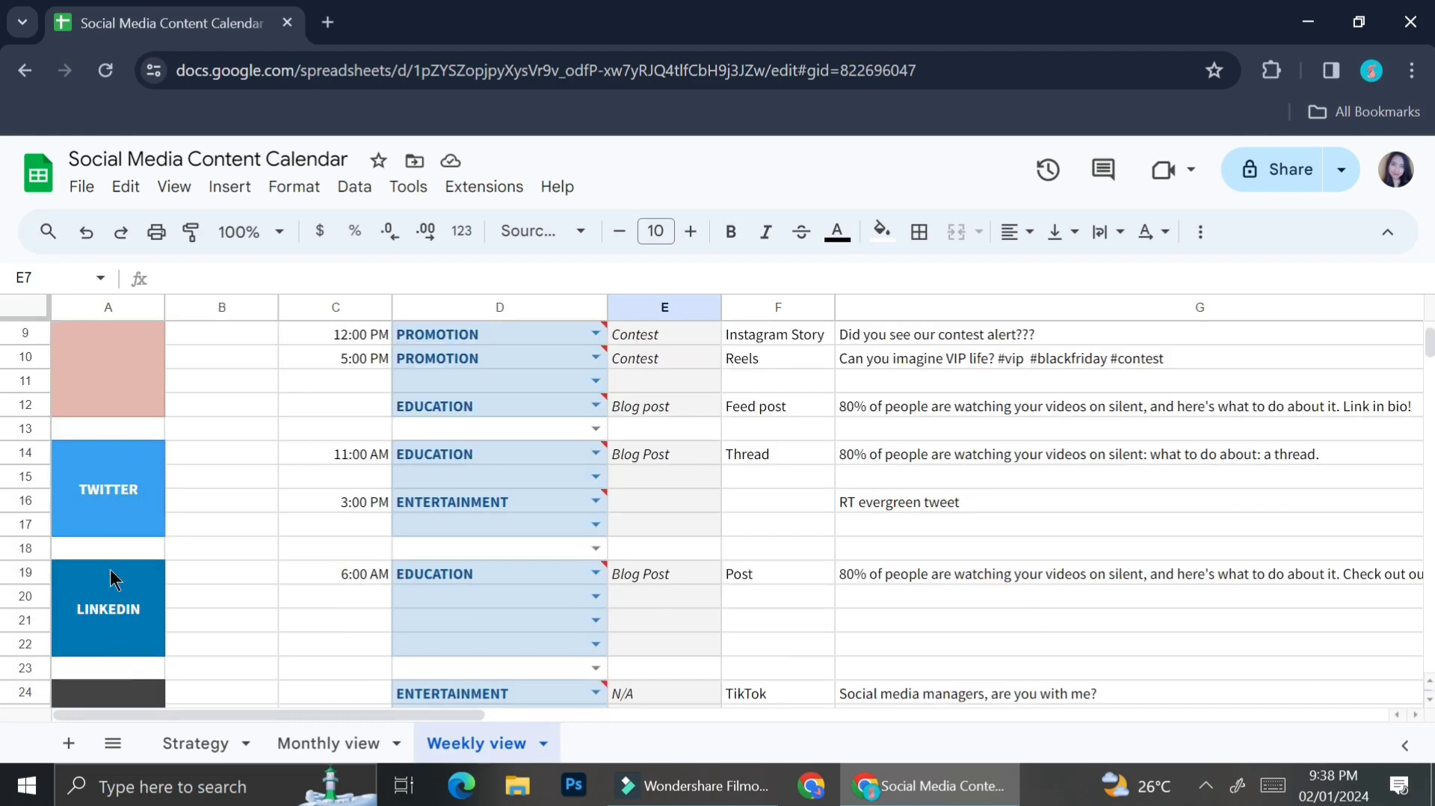
{"action": "scroll", "coordinate": [111, 606], "scroll_direction": "down", "scroll_amount": 2}
{"action": "scroll", "coordinate": [127, 554], "scroll_direction": "up", "scroll_amount": 5}
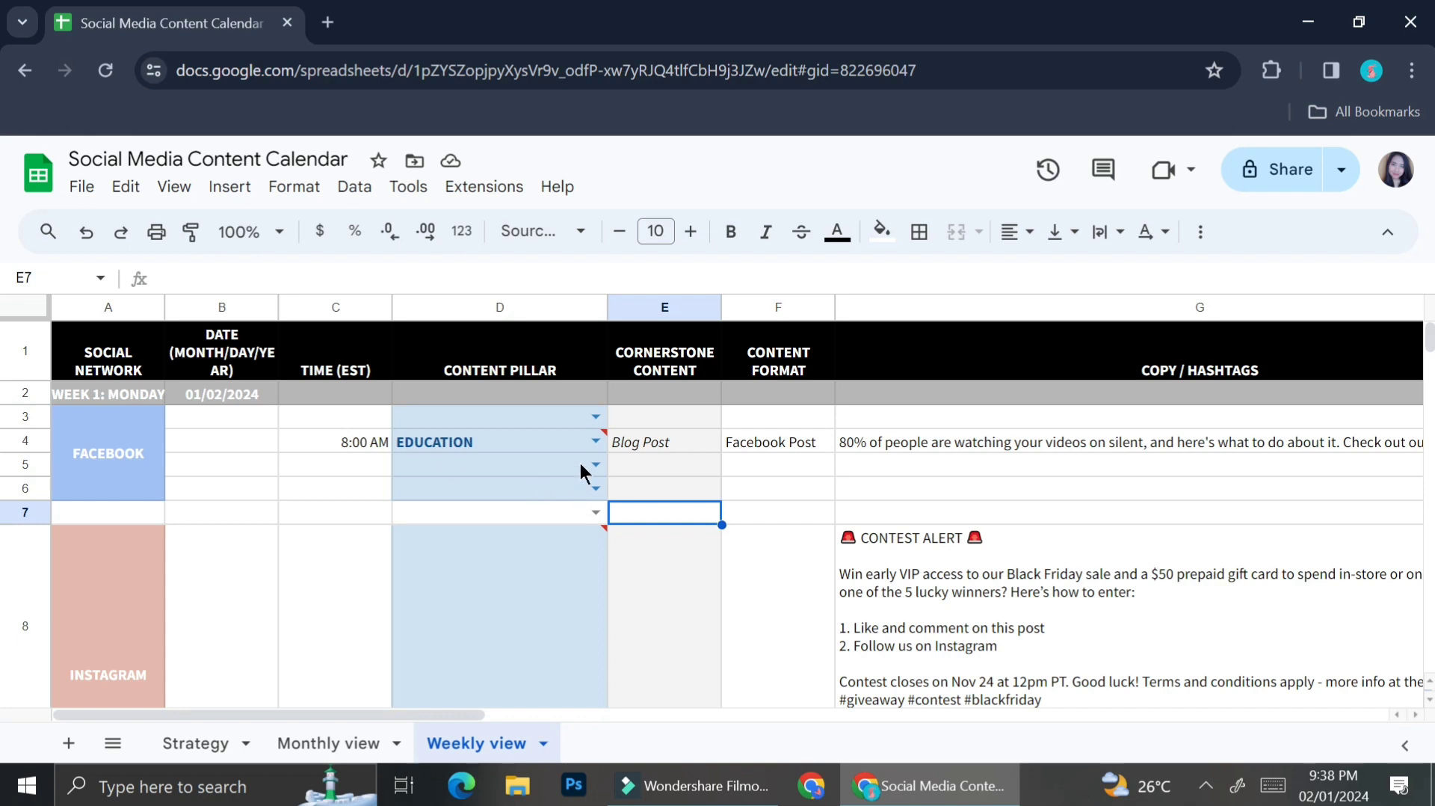
- Check the Content Pillar dropdown in the first Facebook row and select the posting time of the first Instagram row
{"action": "left_click", "coordinate": [590, 409]}
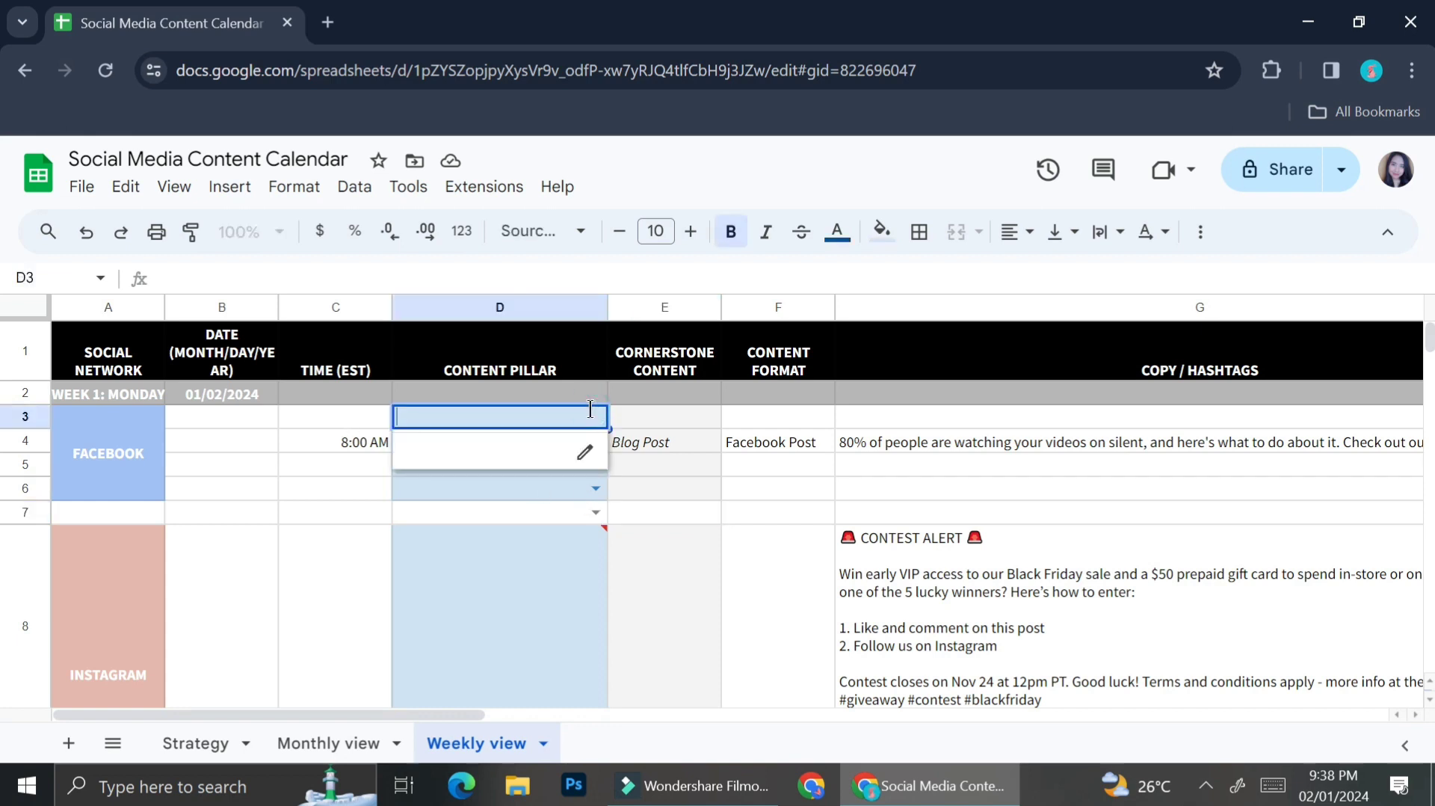
{"action": "left_click", "coordinate": [512, 532]}
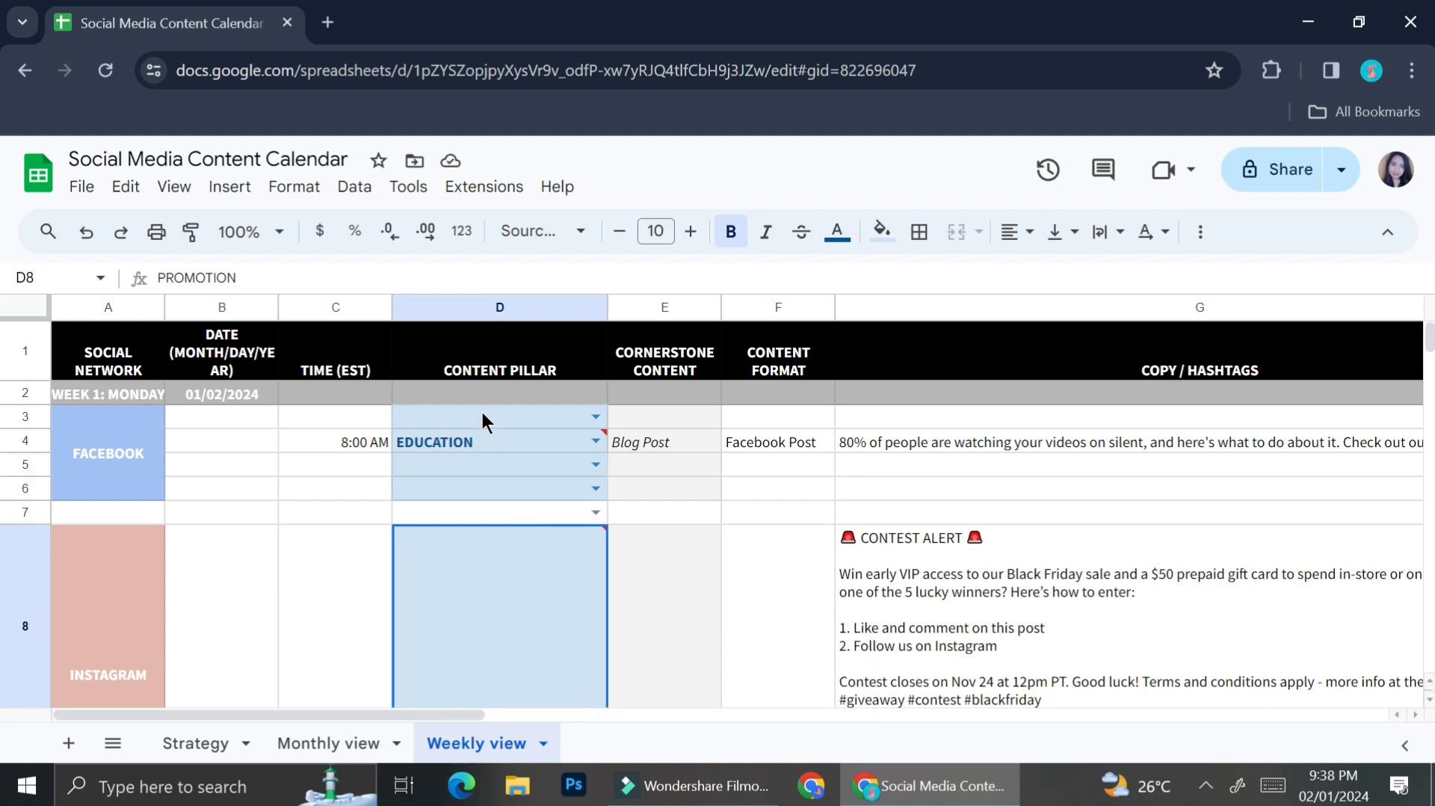
{"action": "left_click", "coordinate": [482, 416]}
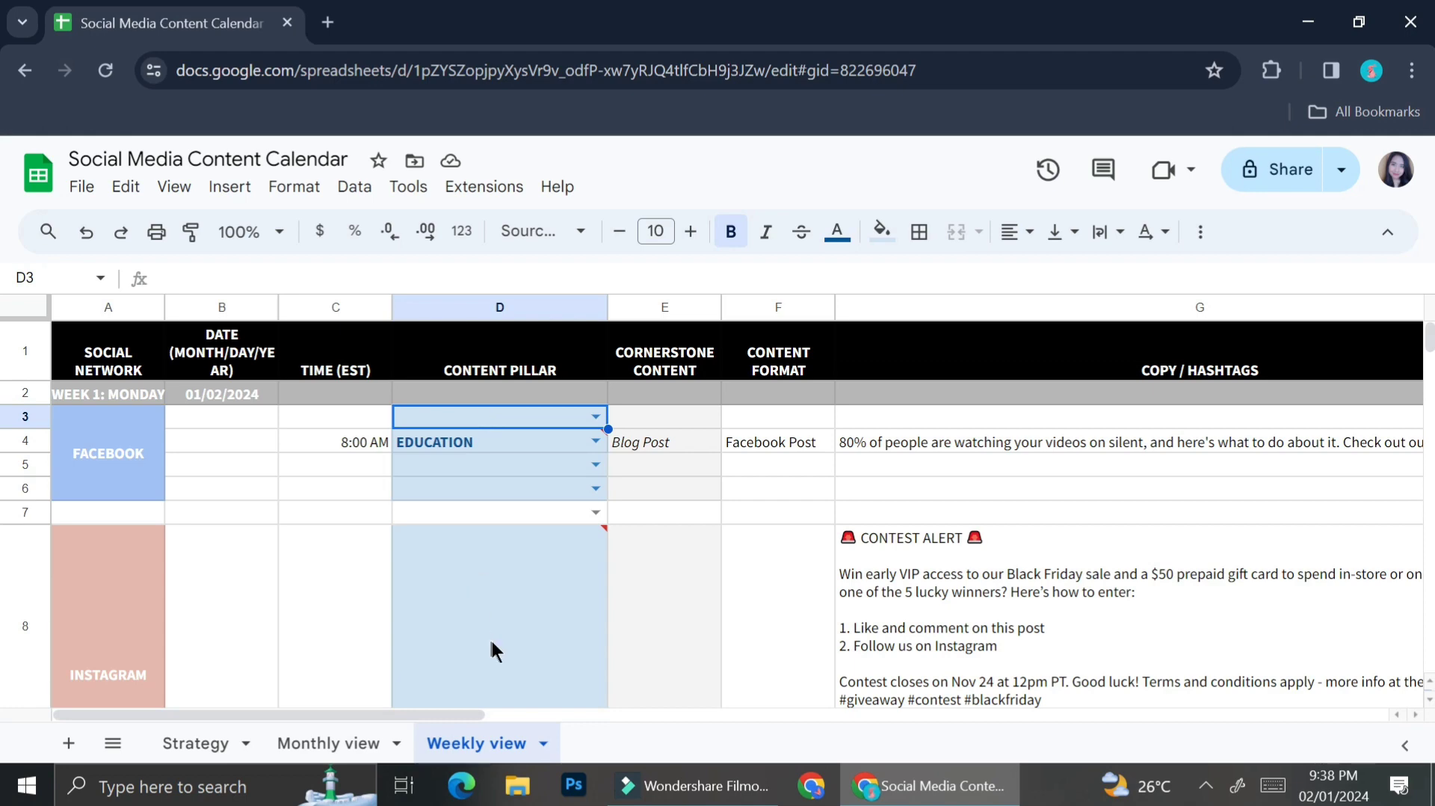
{"action": "key", "text": "Down"}
{"action": "key", "text": "Down"}
{"action": "key", "text": "Down"}
{"action": "key", "text": "Down"}
{"action": "key", "text": "Down"}
{"action": "key", "text": "Left"}
{"action": "scroll", "coordinate": [767, 503], "scroll_direction": "up", "scroll_amount": 1}
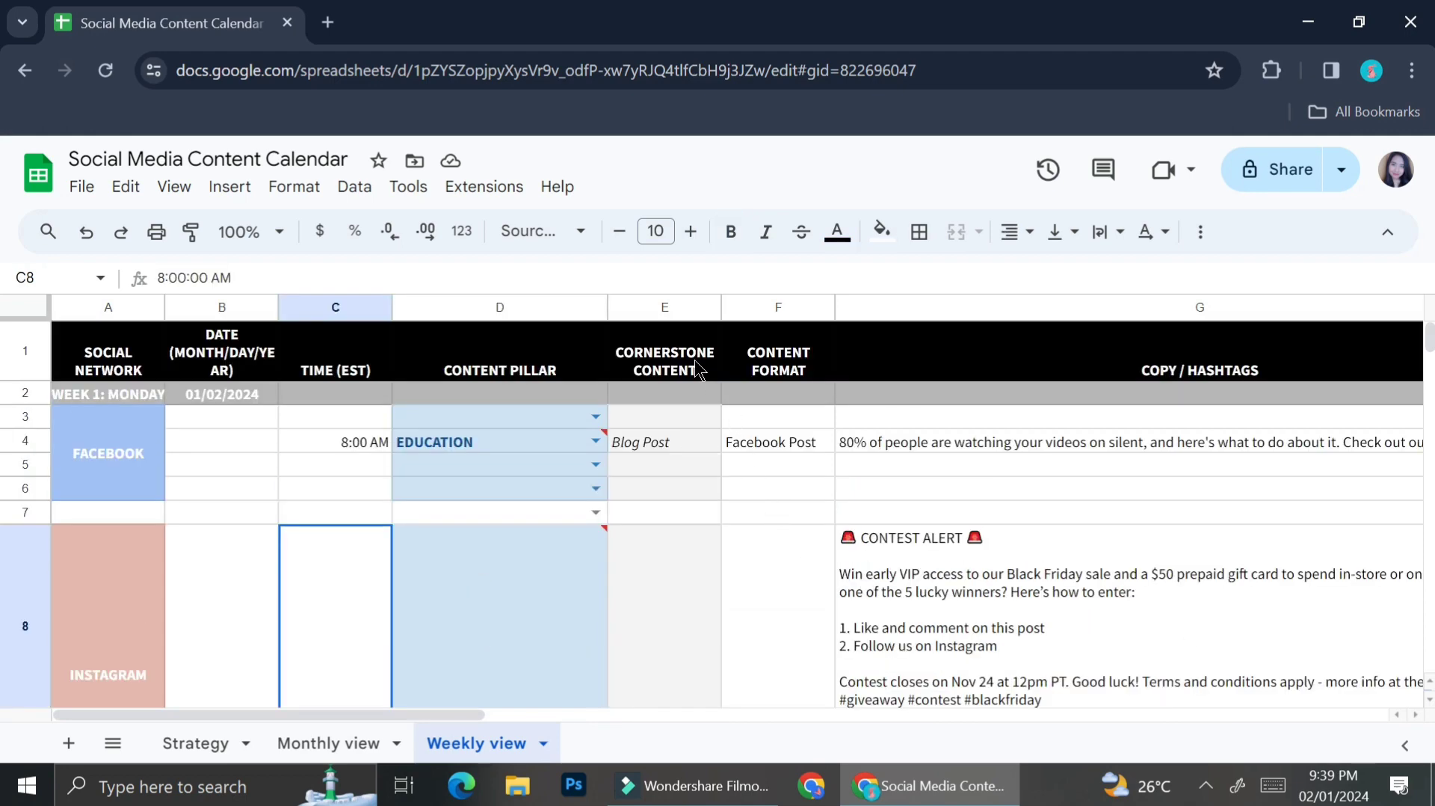
- Examine the Cornerstone Content and Content Format entries for the Facebook and Instagram posts
{"action": "scroll", "coordinate": [694, 369], "scroll_direction": "down", "scroll_amount": 1}
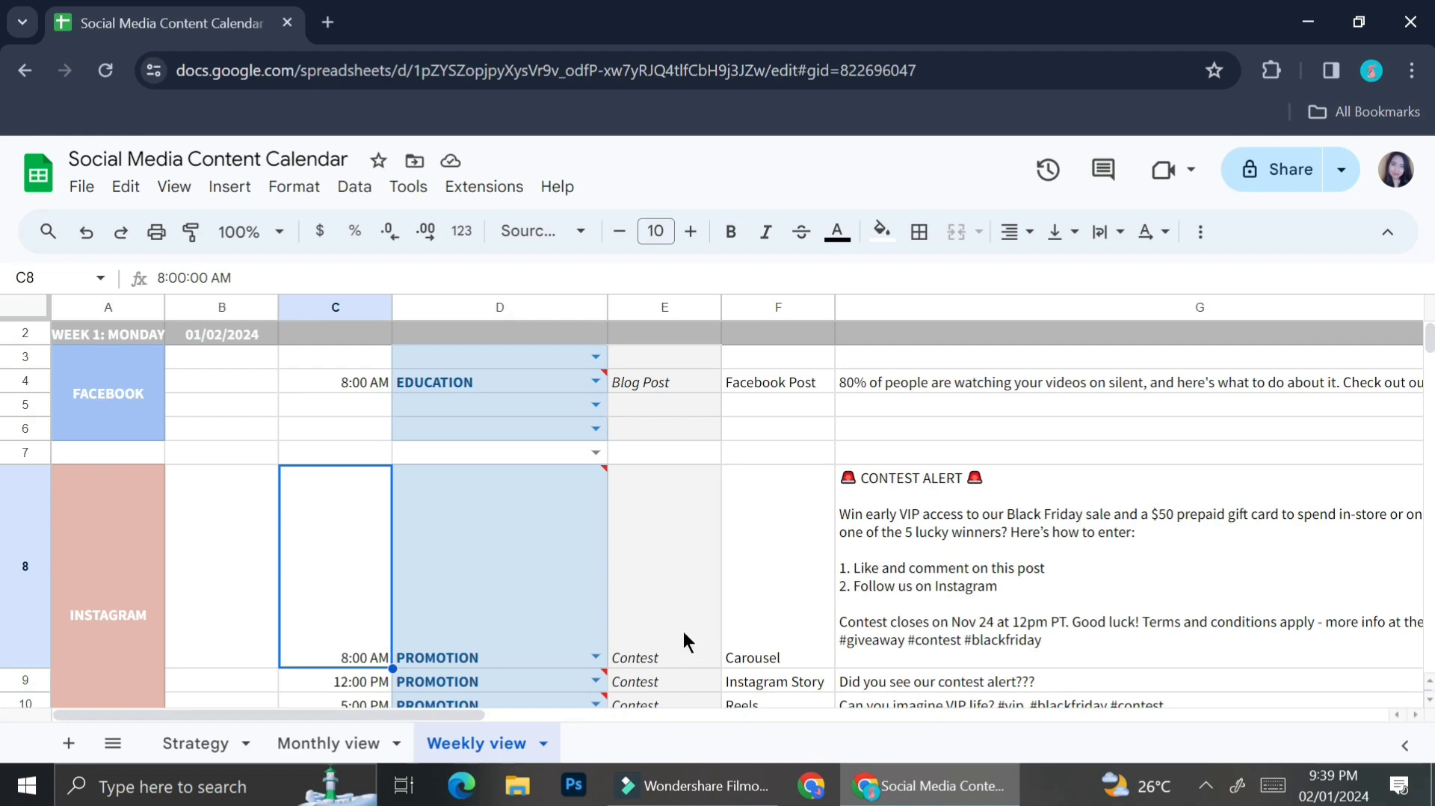
{"action": "scroll", "coordinate": [683, 629], "scroll_direction": "up", "scroll_amount": 1}
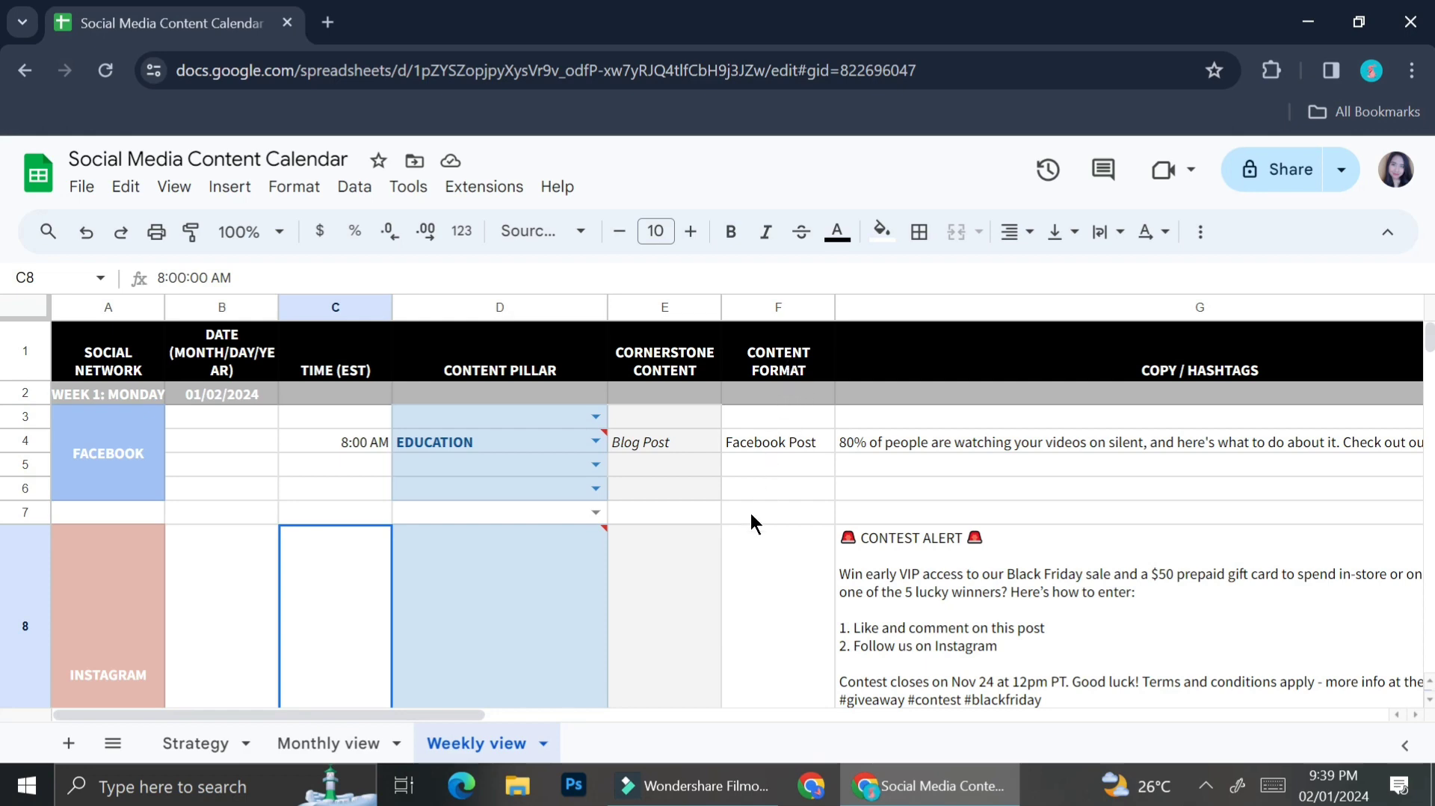
{"action": "scroll", "coordinate": [787, 571], "scroll_direction": "down", "scroll_amount": 2}
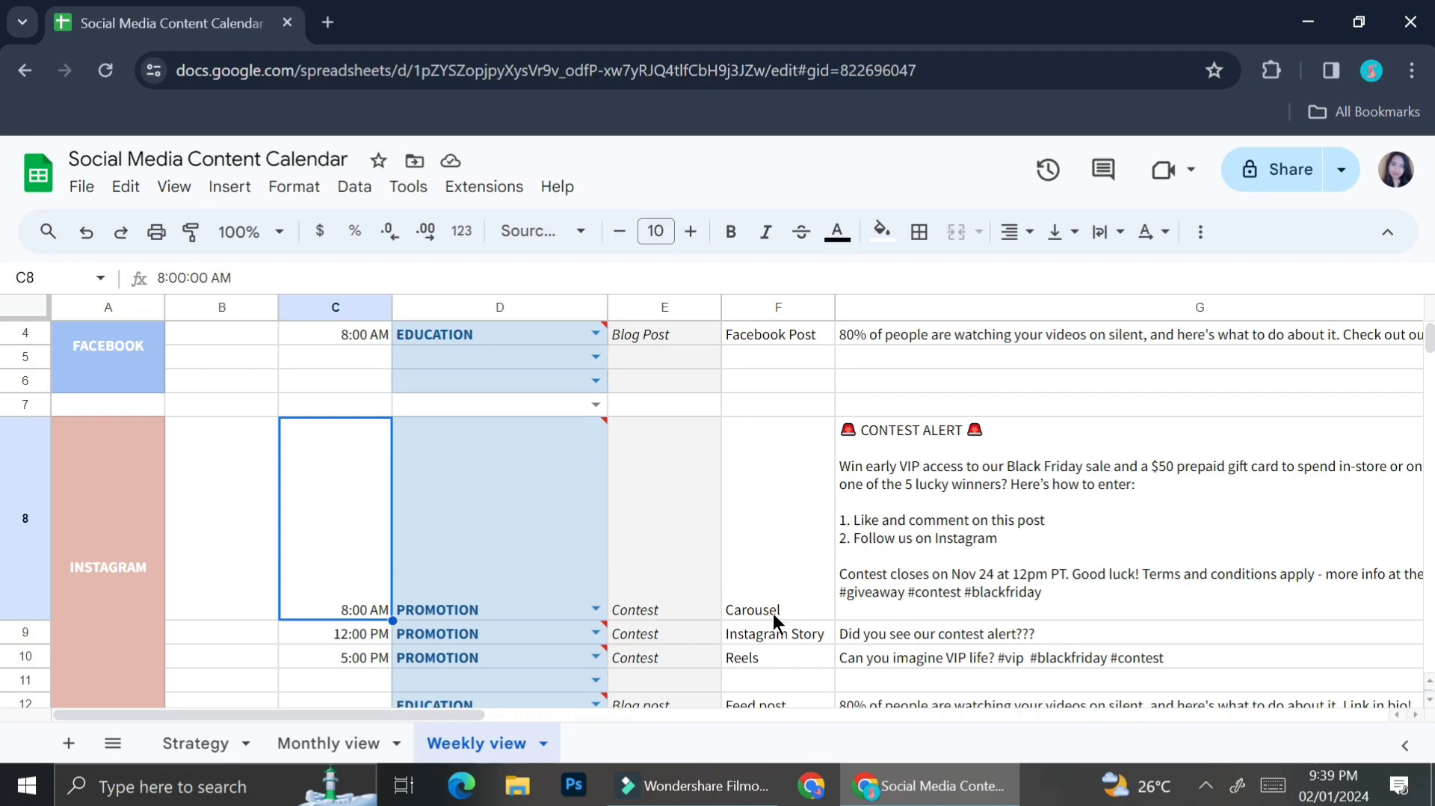
{"action": "scroll", "coordinate": [744, 554], "scroll_direction": "up", "scroll_amount": 3}
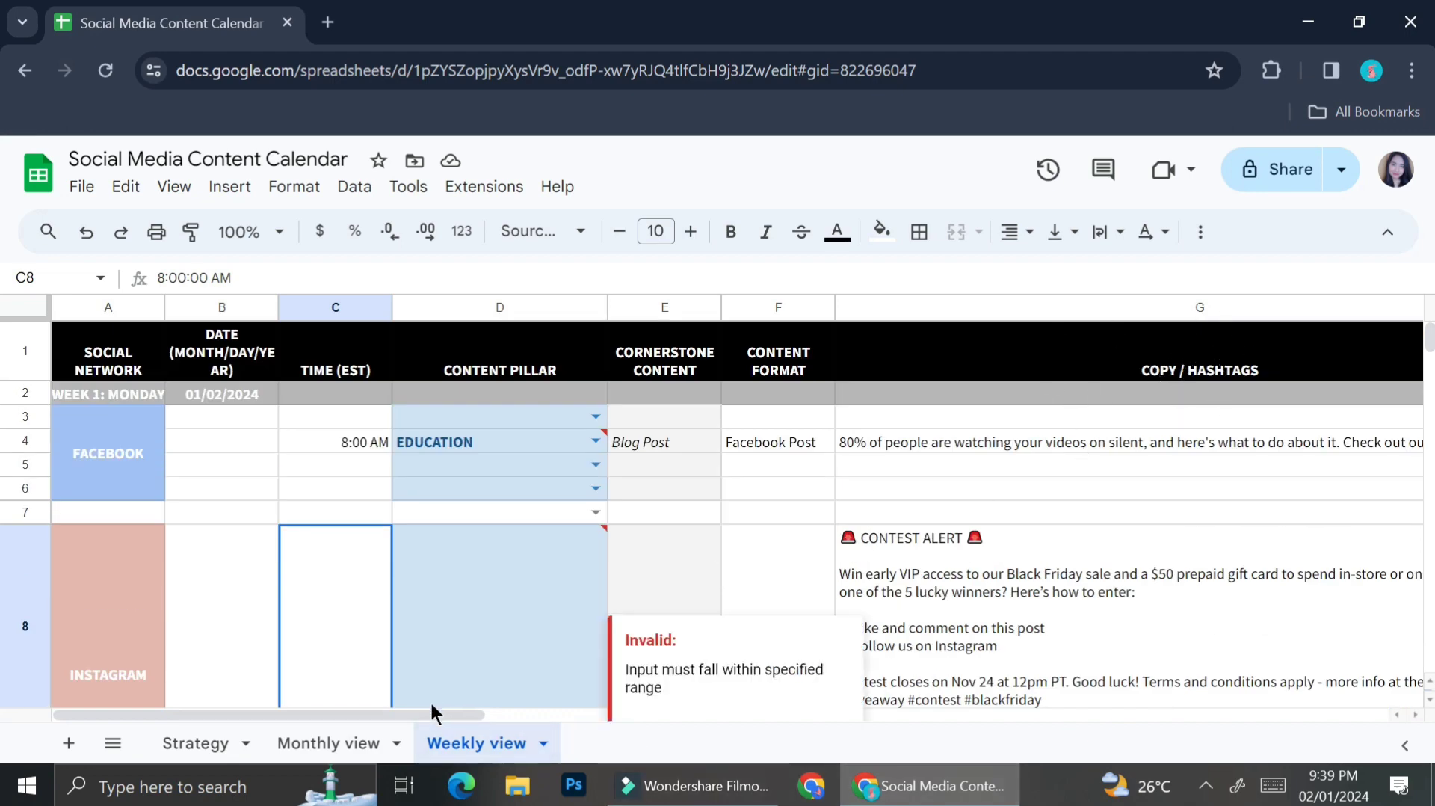
- Examine the Copy / Hashtags, Status, Link and Link to Assets in Drive columns of the weekly schedule
{"action": "left_click_drag", "start_coordinate": [424, 719], "coordinate": [544, 725]}
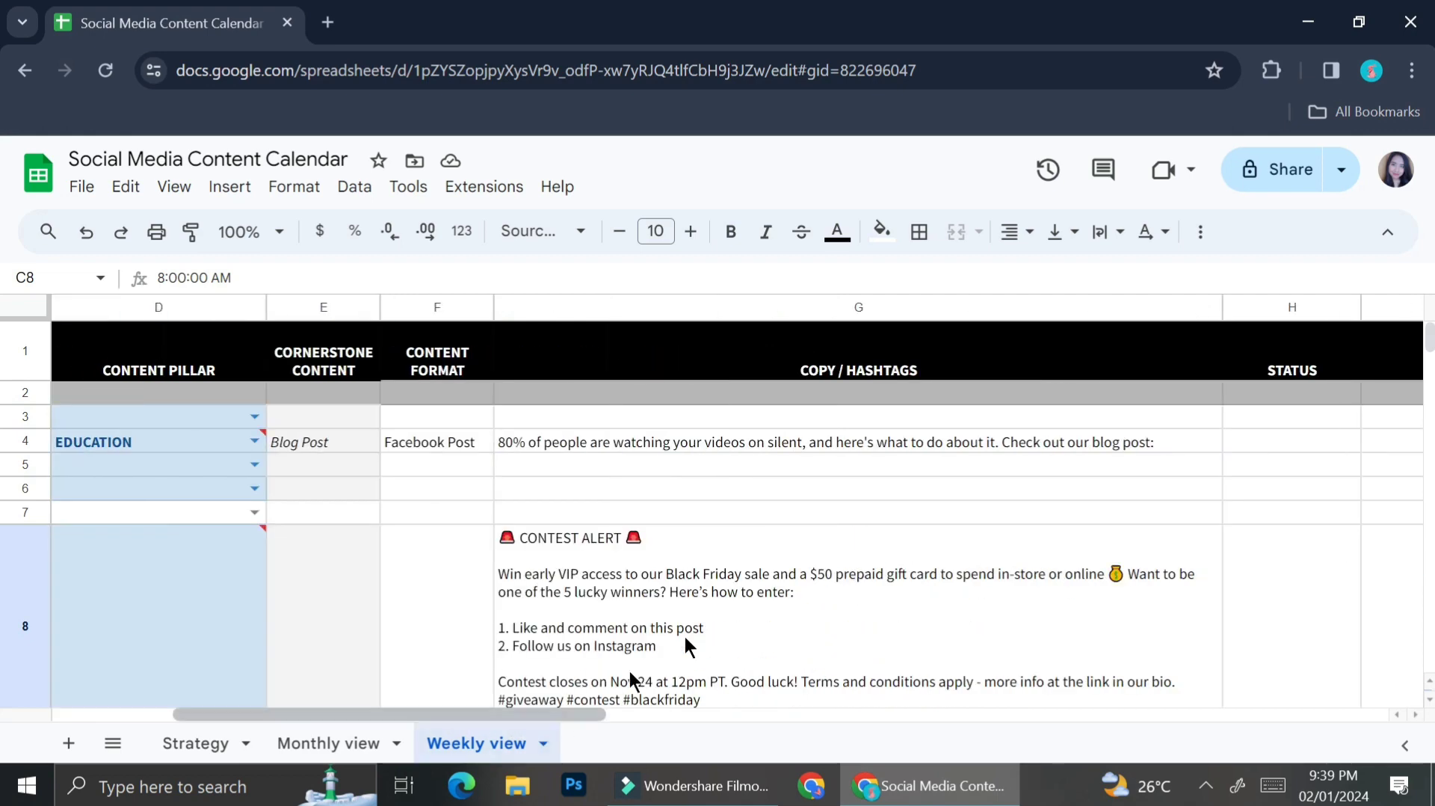
{"action": "scroll", "coordinate": [787, 602], "scroll_direction": "down", "scroll_amount": 1}
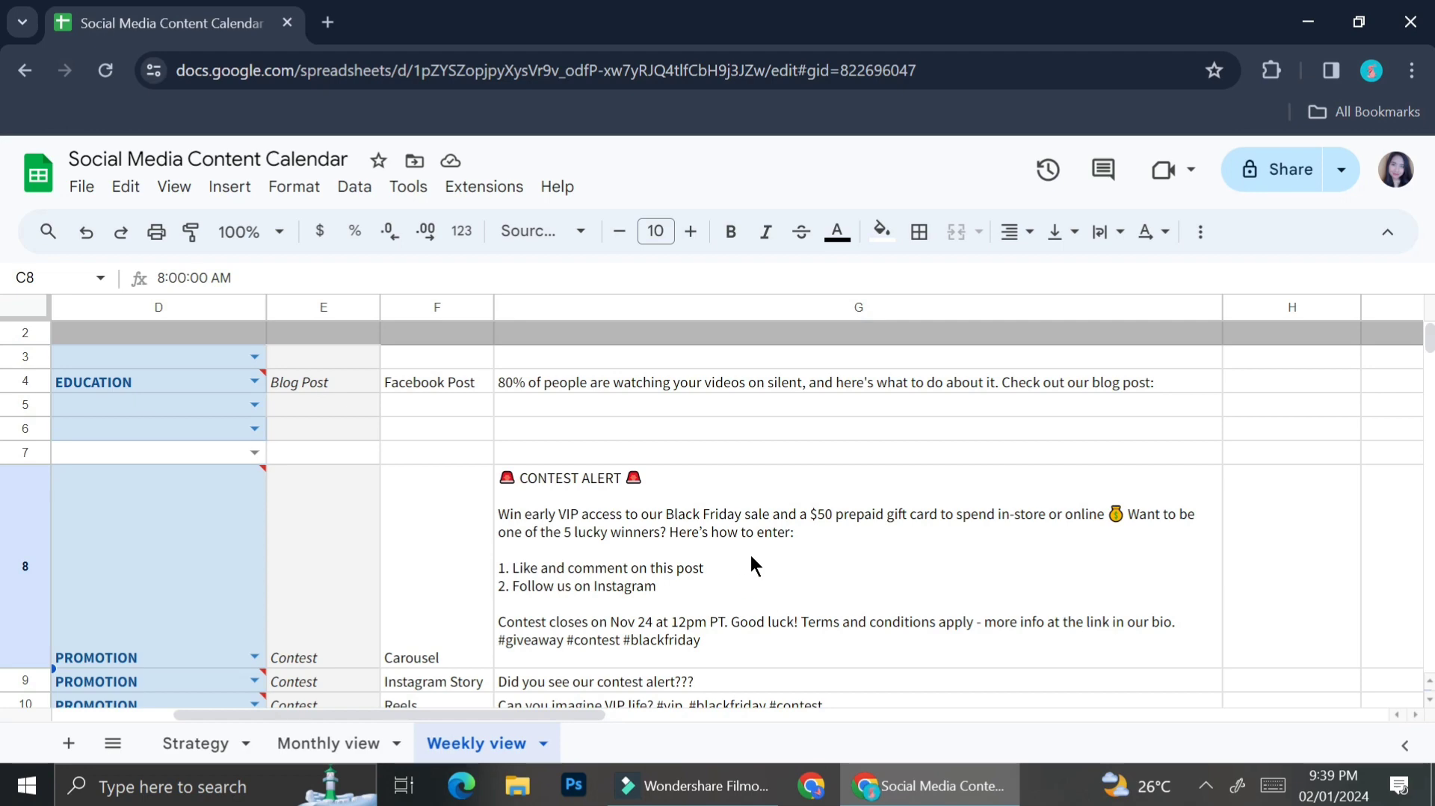
{"action": "scroll", "coordinate": [1027, 504], "scroll_direction": "up", "scroll_amount": 1}
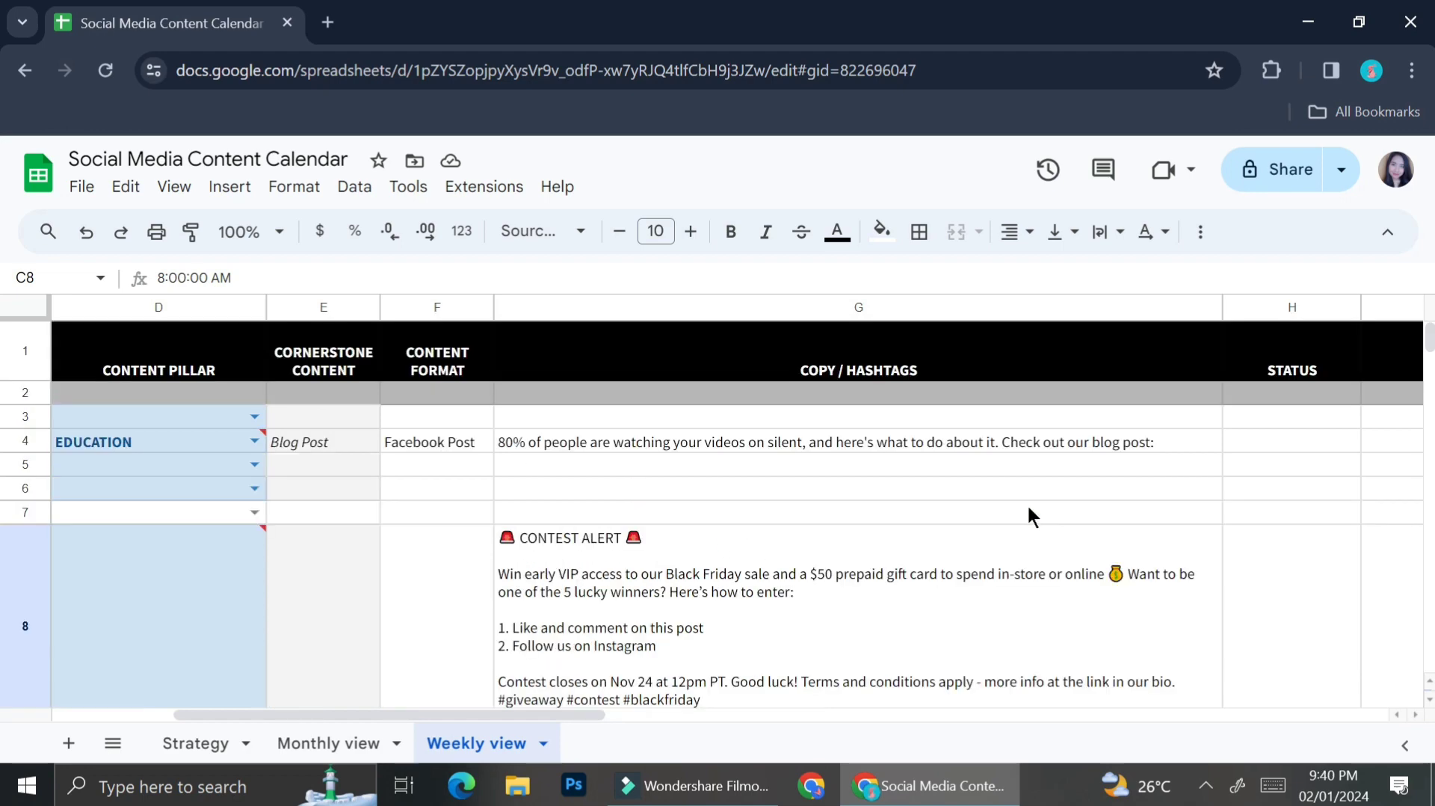
{"action": "left_click_drag", "start_coordinate": [558, 711], "coordinate": [750, 636]}
{"action": "scroll", "coordinate": [853, 486], "scroll_direction": "down", "scroll_amount": 1}
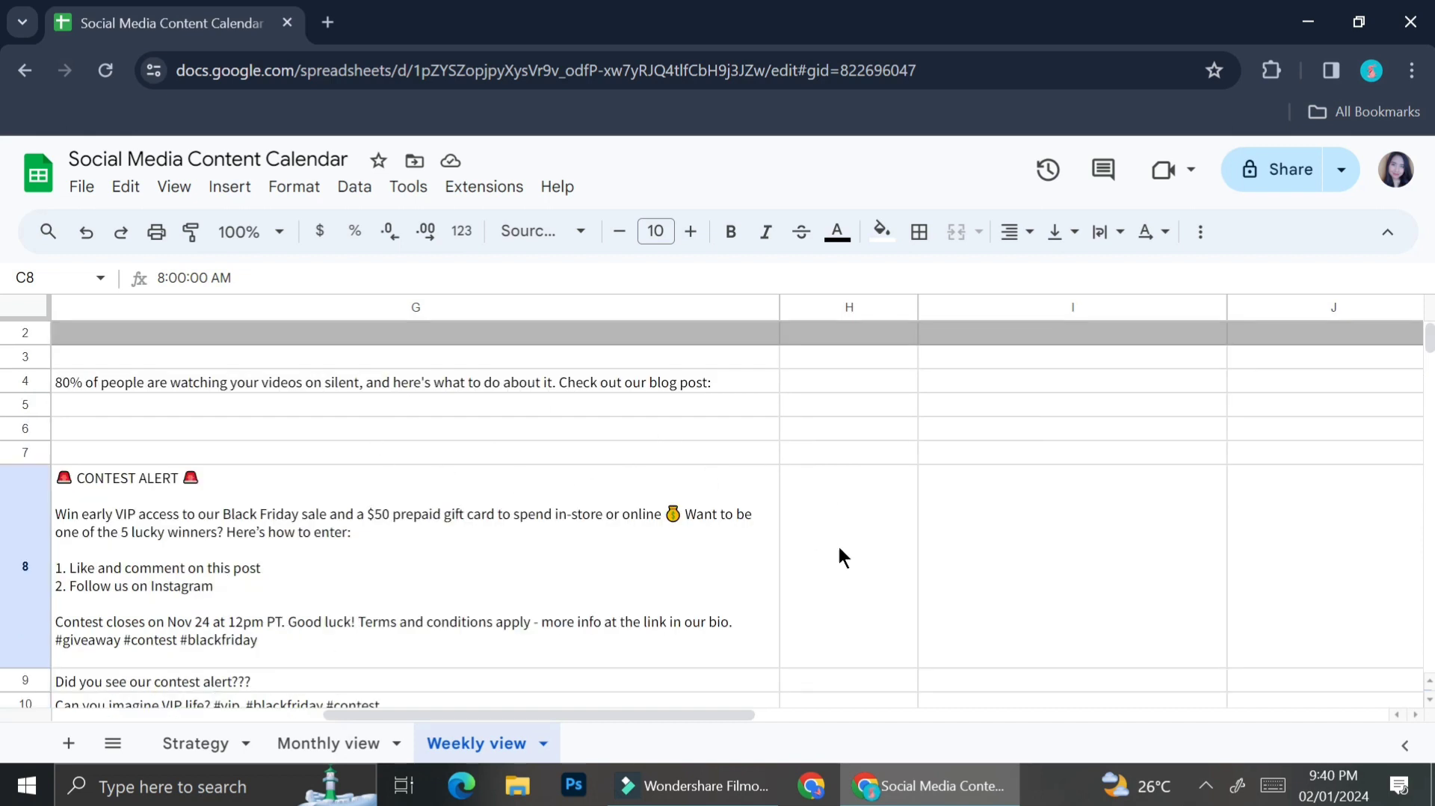
{"action": "scroll", "coordinate": [846, 518], "scroll_direction": "up", "scroll_amount": 1}
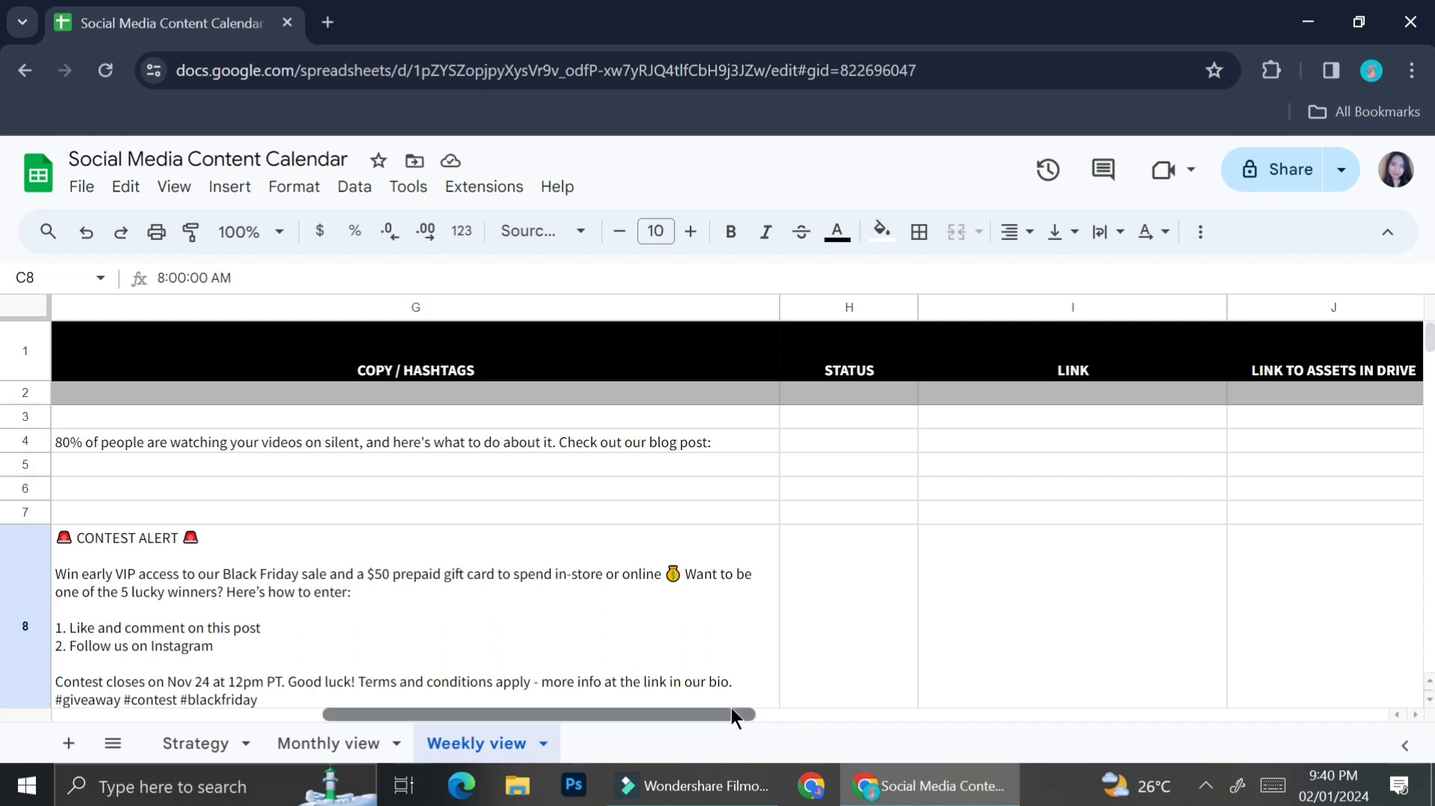
- Check the Link to Assets in Drive cell of the first Instagram row and look over the weekly schedule from its first columns
{"action": "left_click_drag", "start_coordinate": [732, 714], "coordinate": [897, 714]}
{"action": "left_click", "coordinate": [1348, 625]}
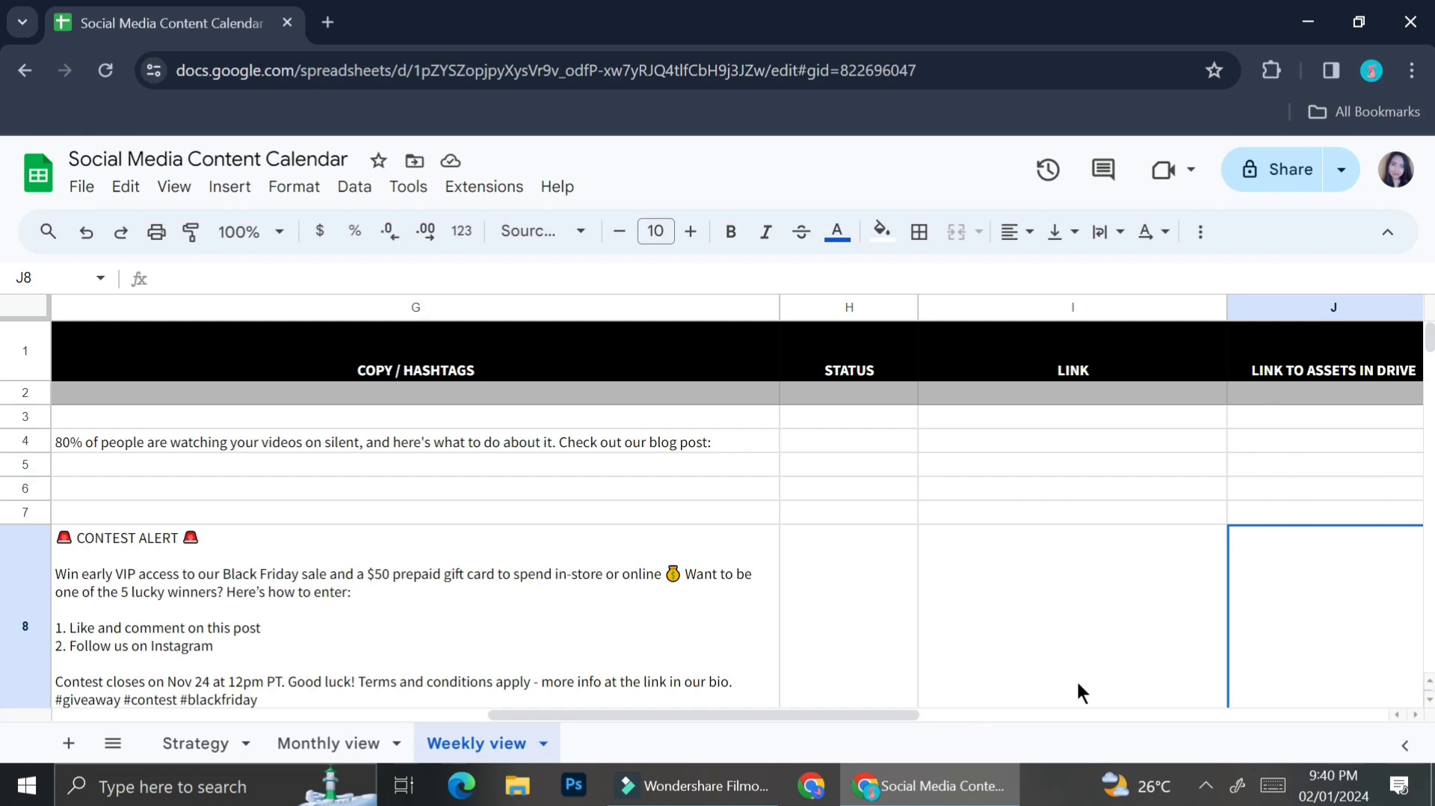
{"action": "left_click_drag", "start_coordinate": [665, 707], "coordinate": [181, 707]}
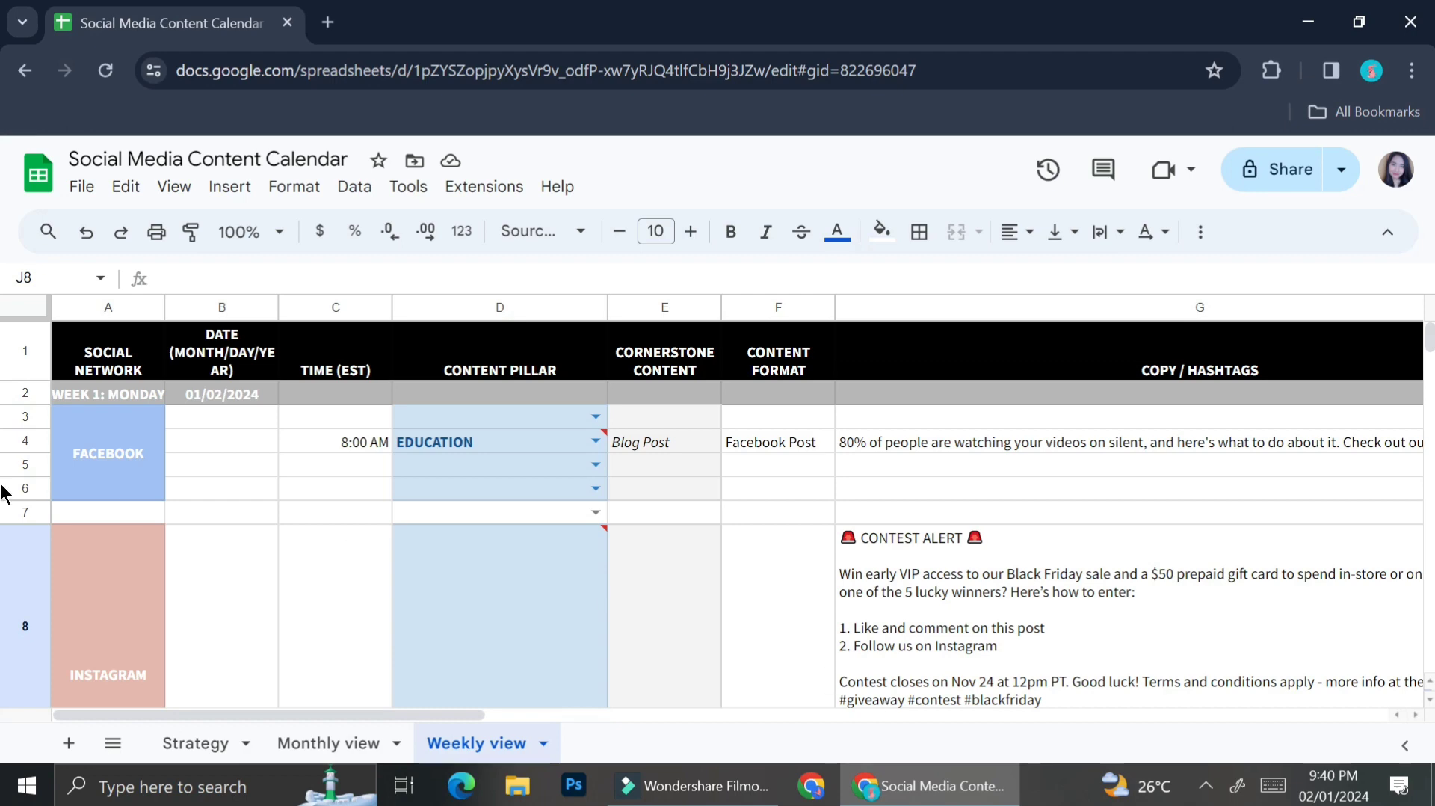
{"action": "scroll", "coordinate": [705, 412], "scroll_direction": "down", "scroll_amount": 3}
{"action": "scroll", "coordinate": [686, 451], "scroll_direction": "up", "scroll_amount": 3}
- Add a new sheet to the spreadsheet and name it Content Library
{"action": "left_click", "coordinate": [68, 742]}
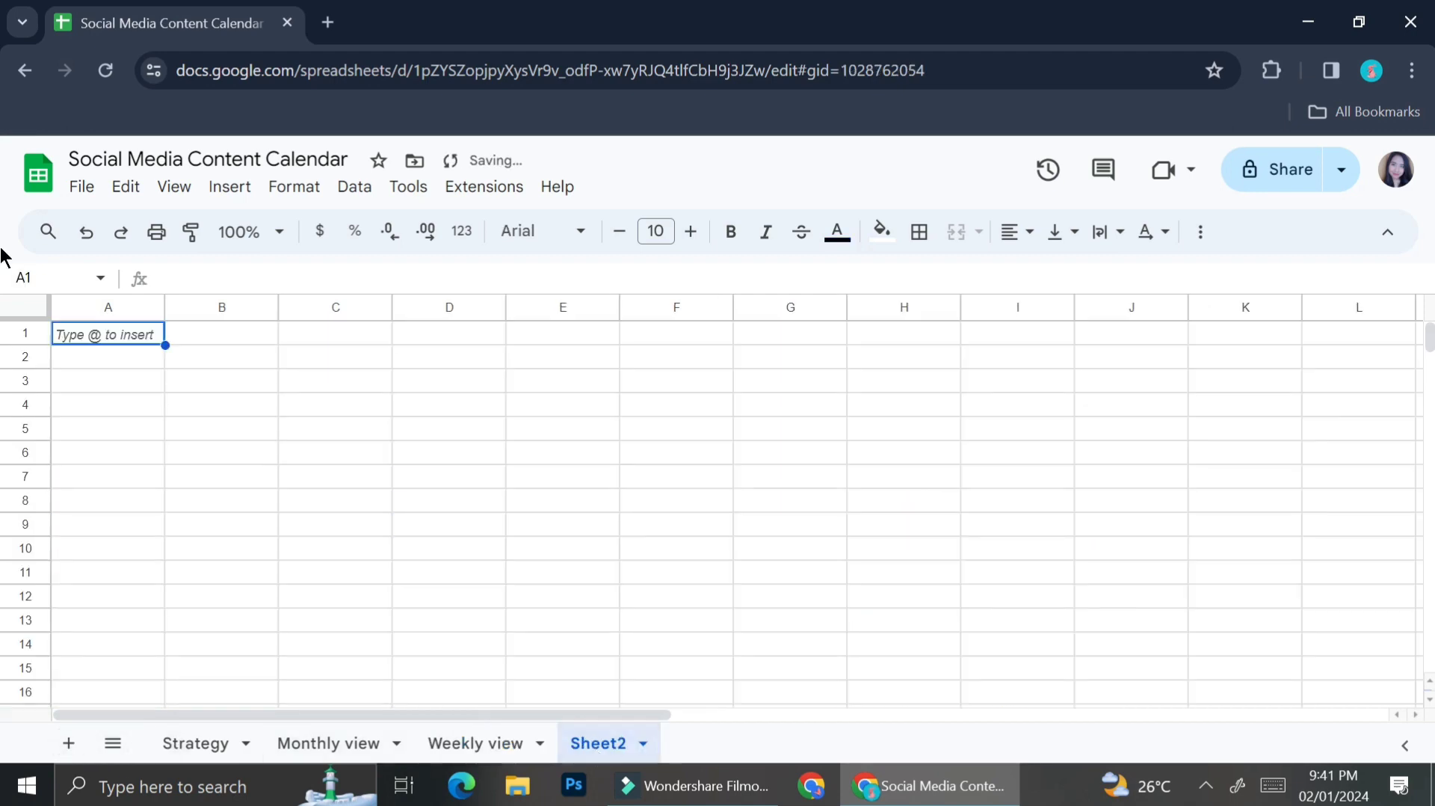
{"action": "double_click", "coordinate": [592, 746]}
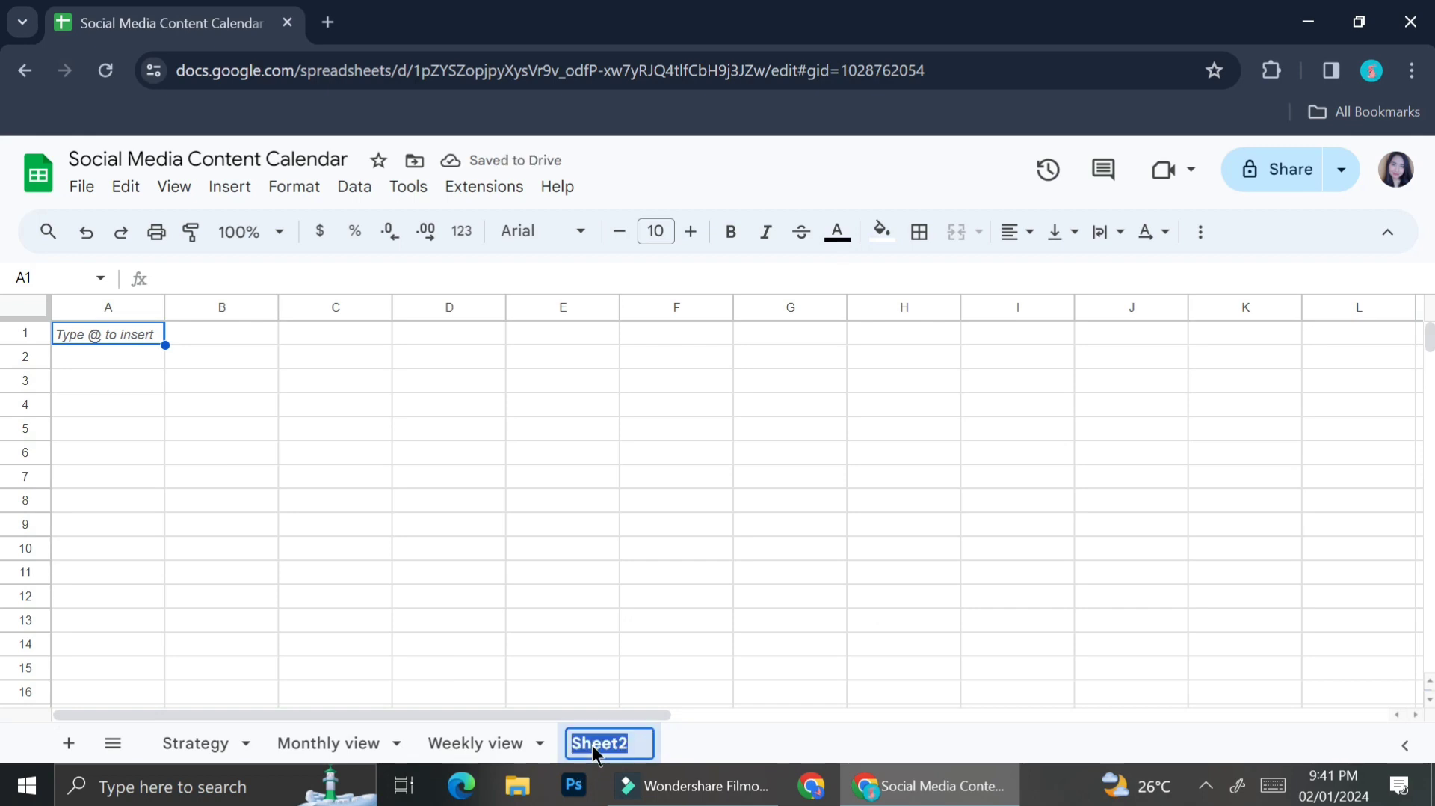
{"action": "type", "text": "COntent"}
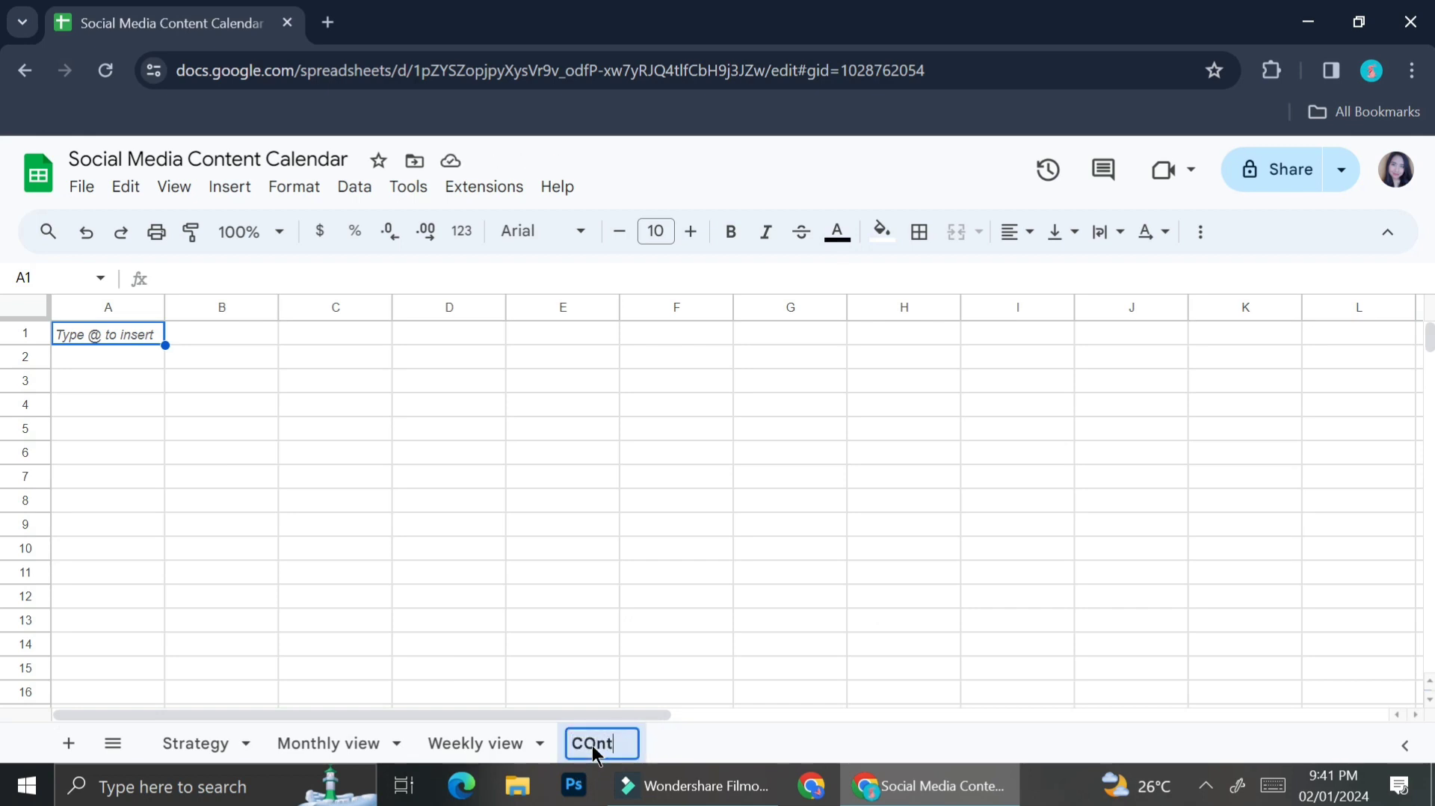
{"action": "key", "text": "BackSpace"}
{"action": "key", "text": "BackSpace"}
{"action": "key", "text": "BackSpace"}
{"action": "key", "text": "BackSpace"}
{"action": "key", "text": "BackSpace"}
{"action": "key", "text": "BackSpace"}
{"action": "type", "text": "ontent Li"}
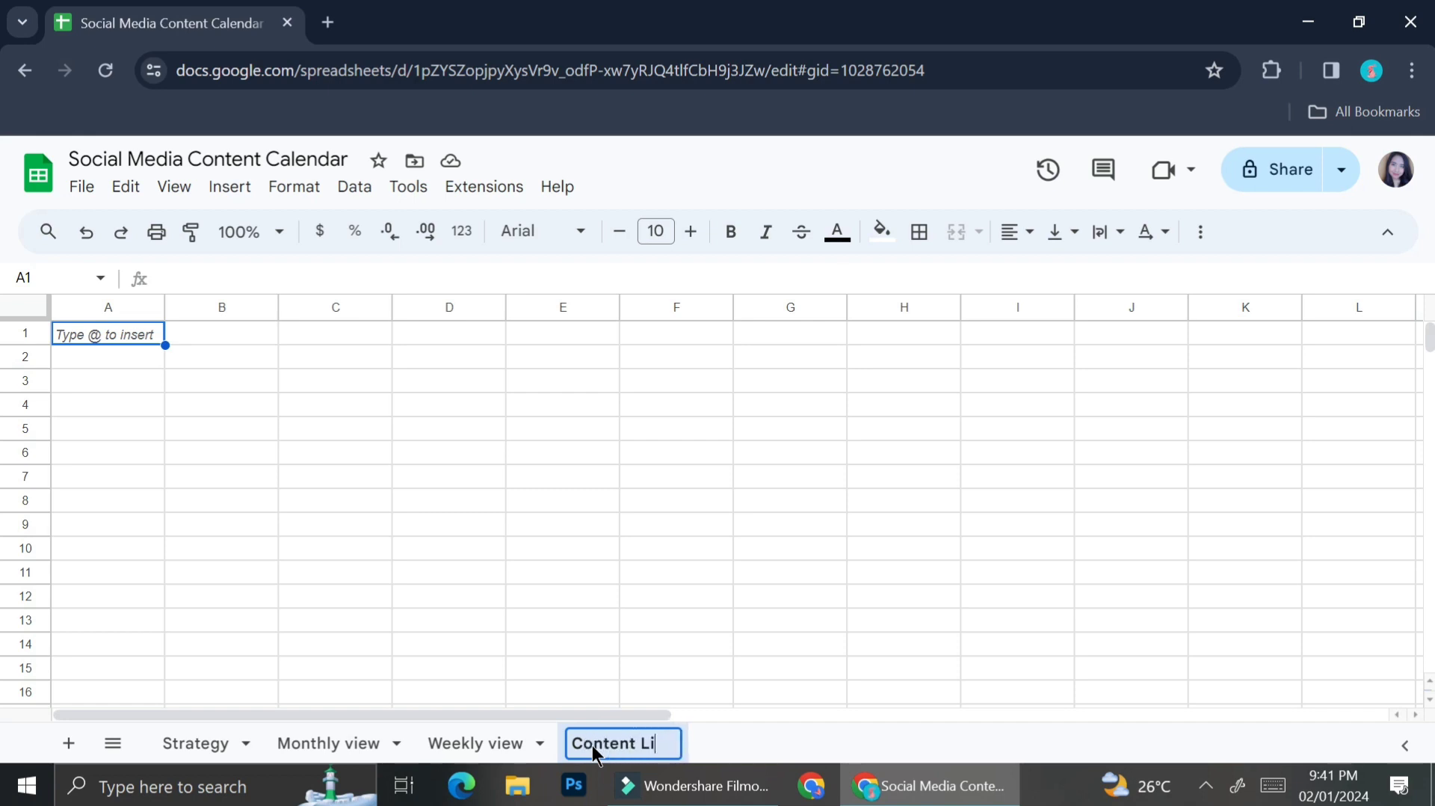
{"action": "type", "text": "brary"}
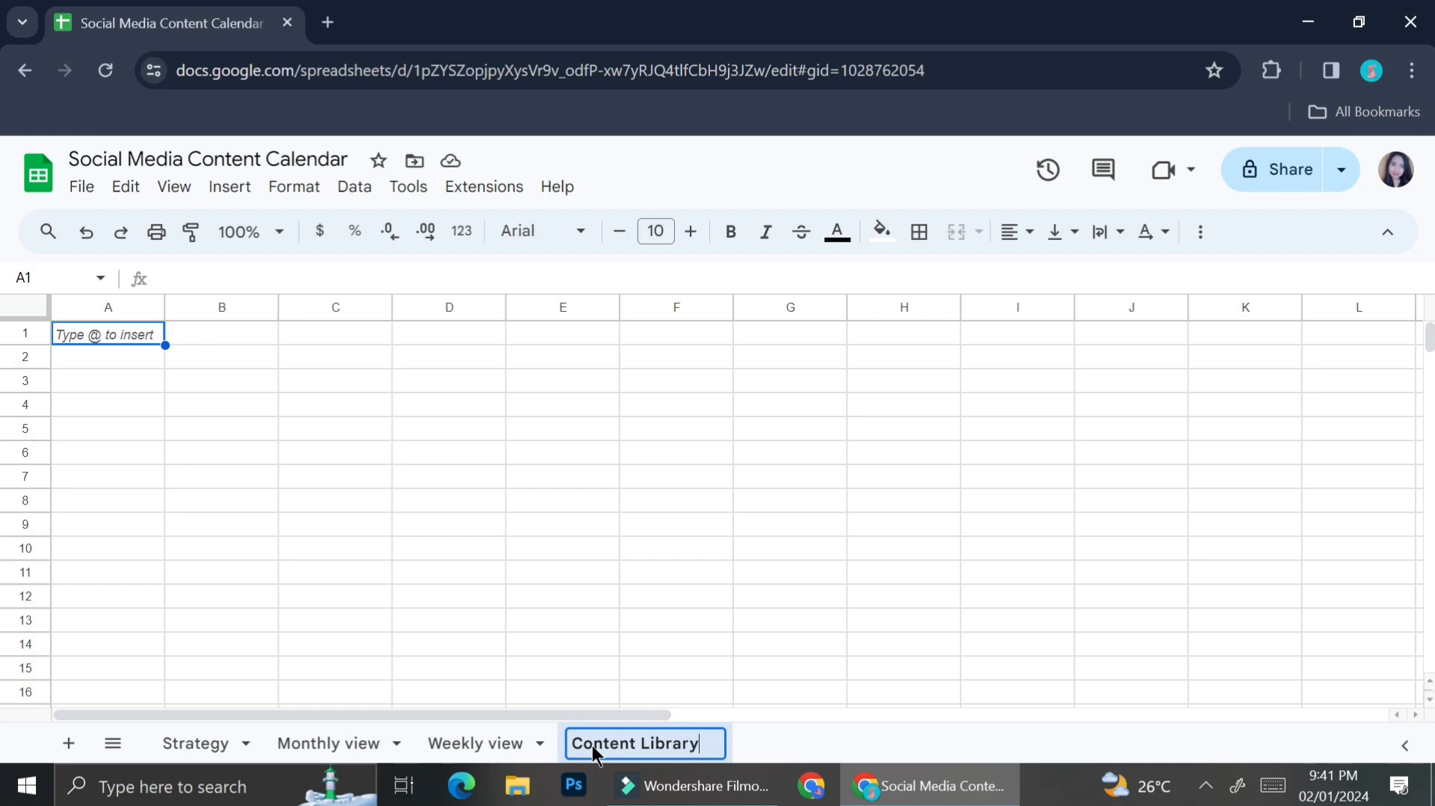
{"action": "key", "text": "Return"}
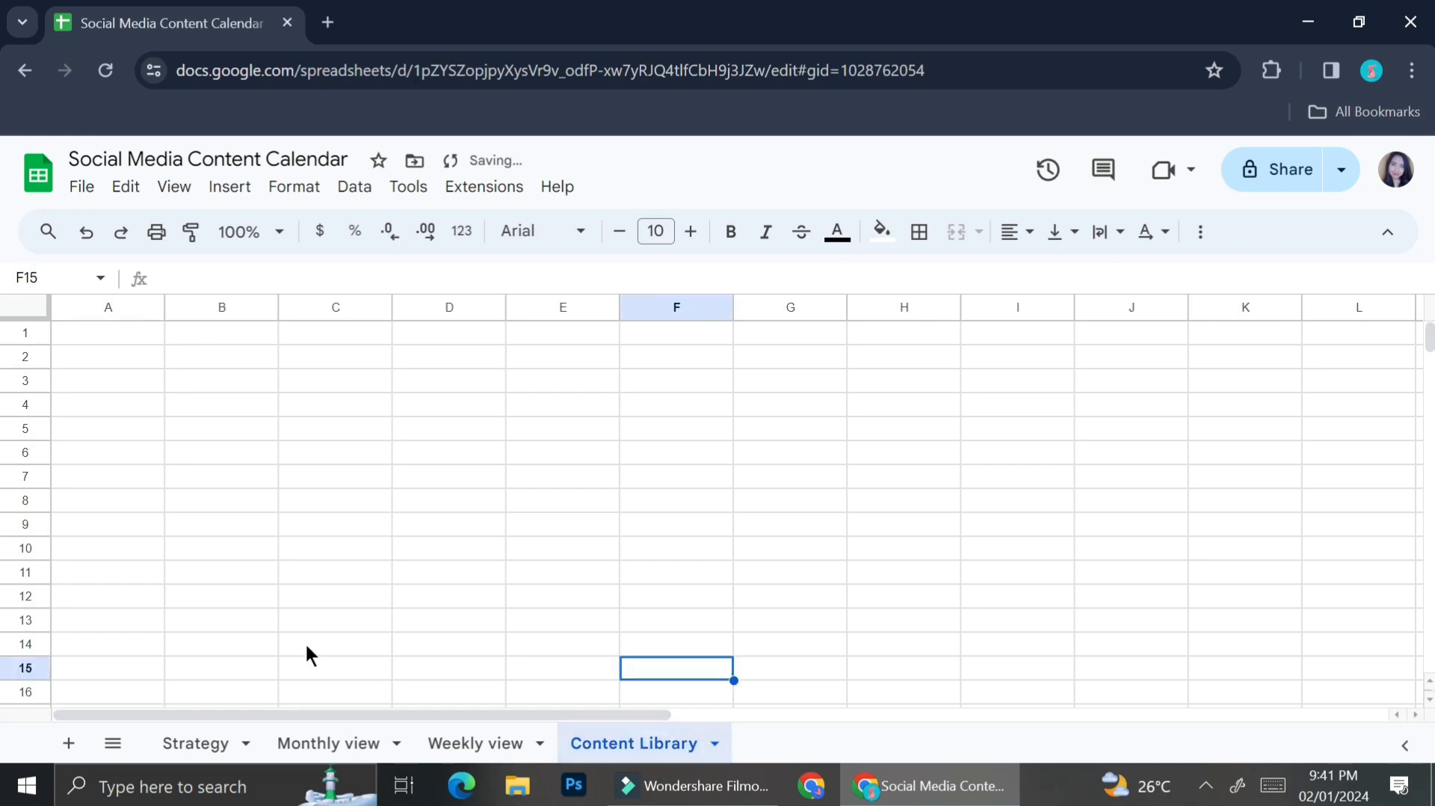
- Enter the column headers No in A1 and Content Pillar in B1 of the Content Library sheet
{"action": "left_click", "coordinate": [109, 332]}
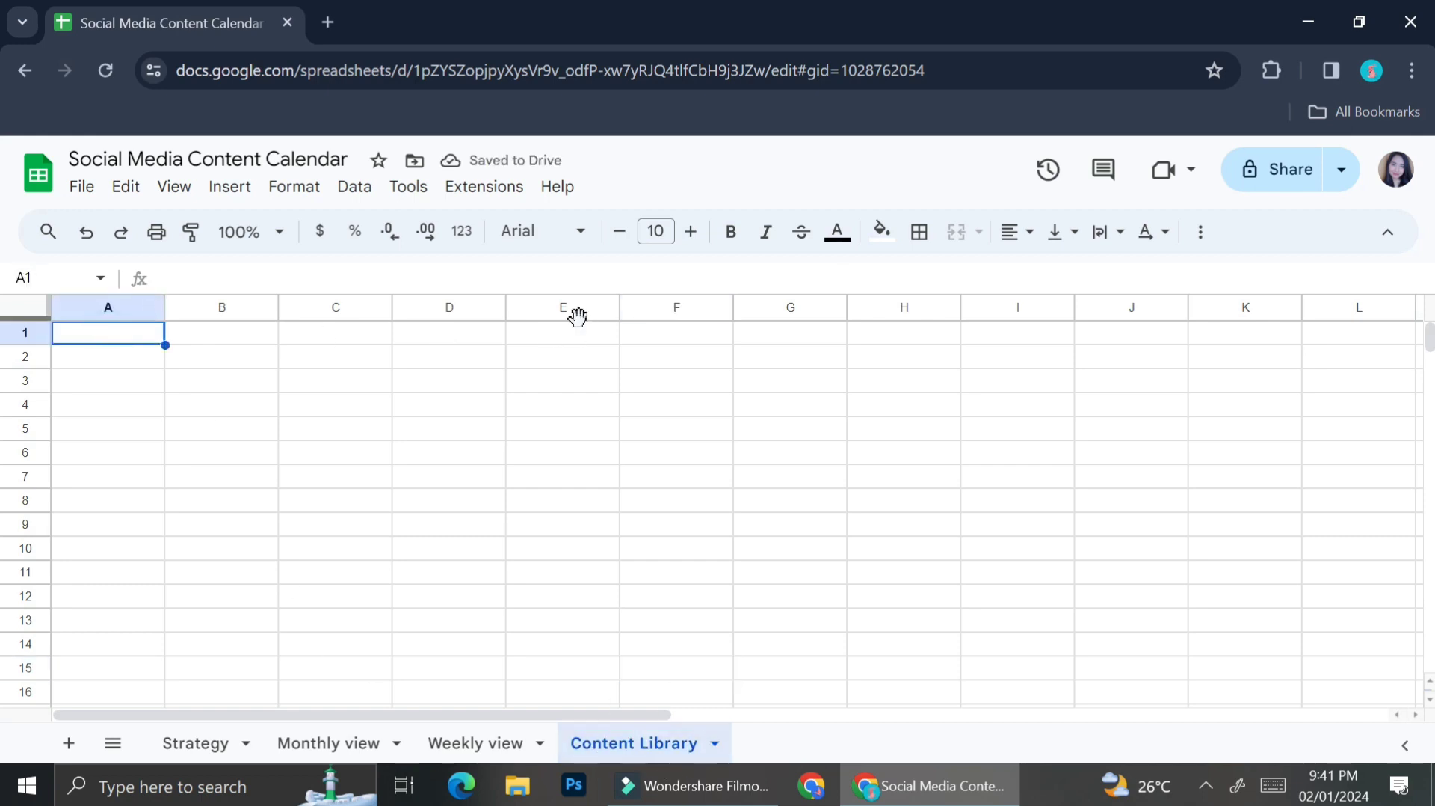
{"action": "type", "text": "No"}
{"action": "key", "text": "Tab"}
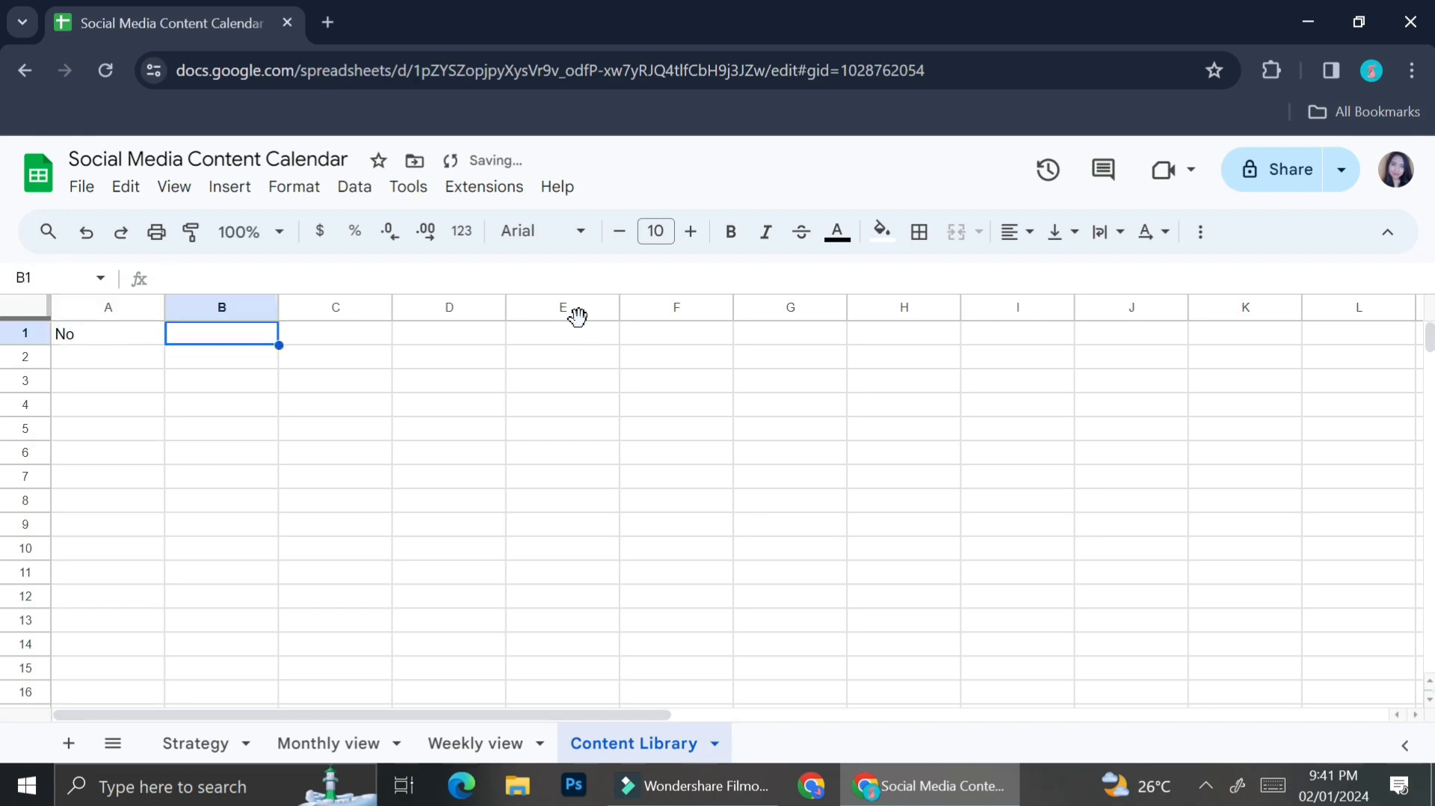
{"action": "type", "text": "Con"}
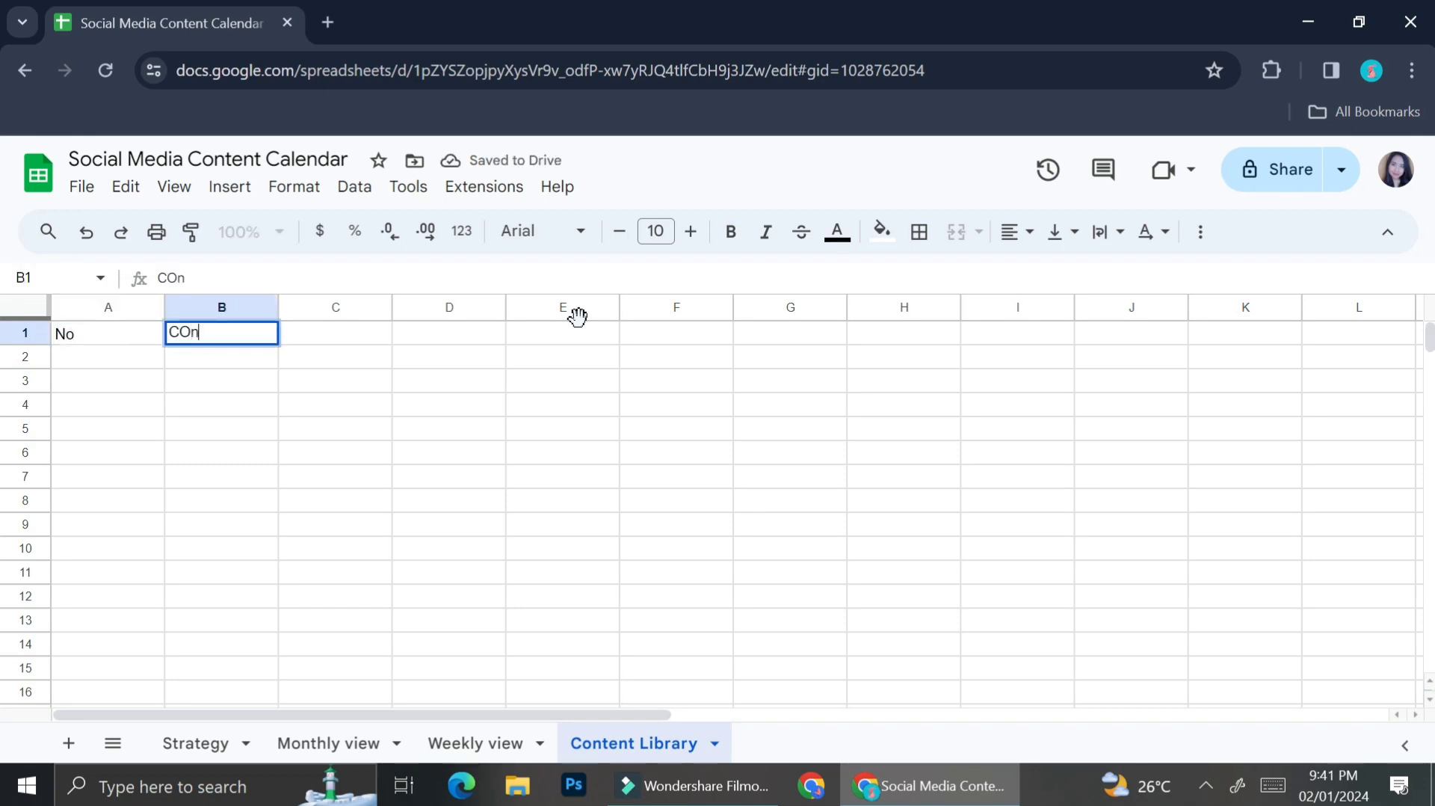
{"action": "key", "text": "BackSpace"}
{"action": "key", "text": "BackSpace"}
{"action": "type", "text": "on"}
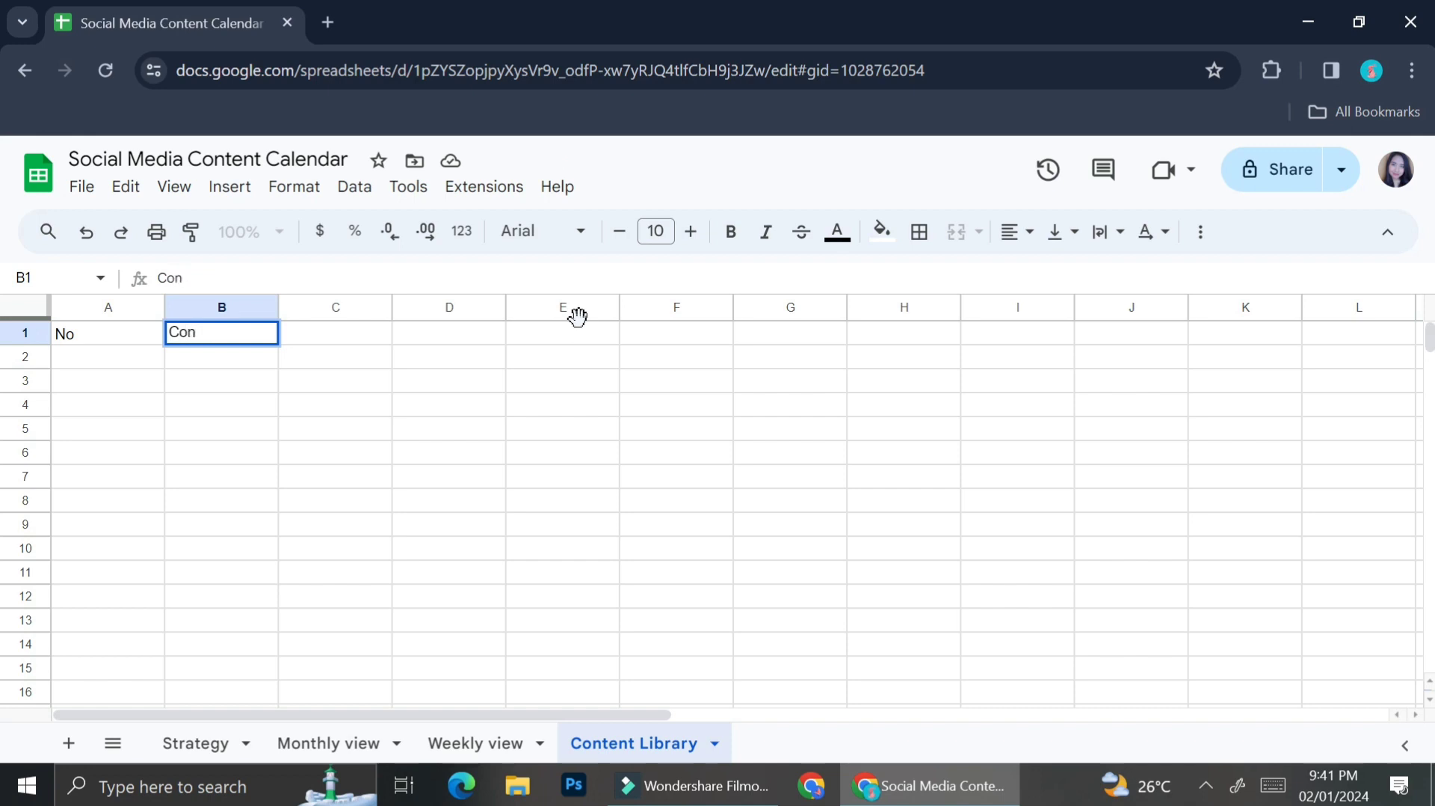
{"action": "type", "text": "tent Pillar"}
{"action": "key", "text": "Tab"}
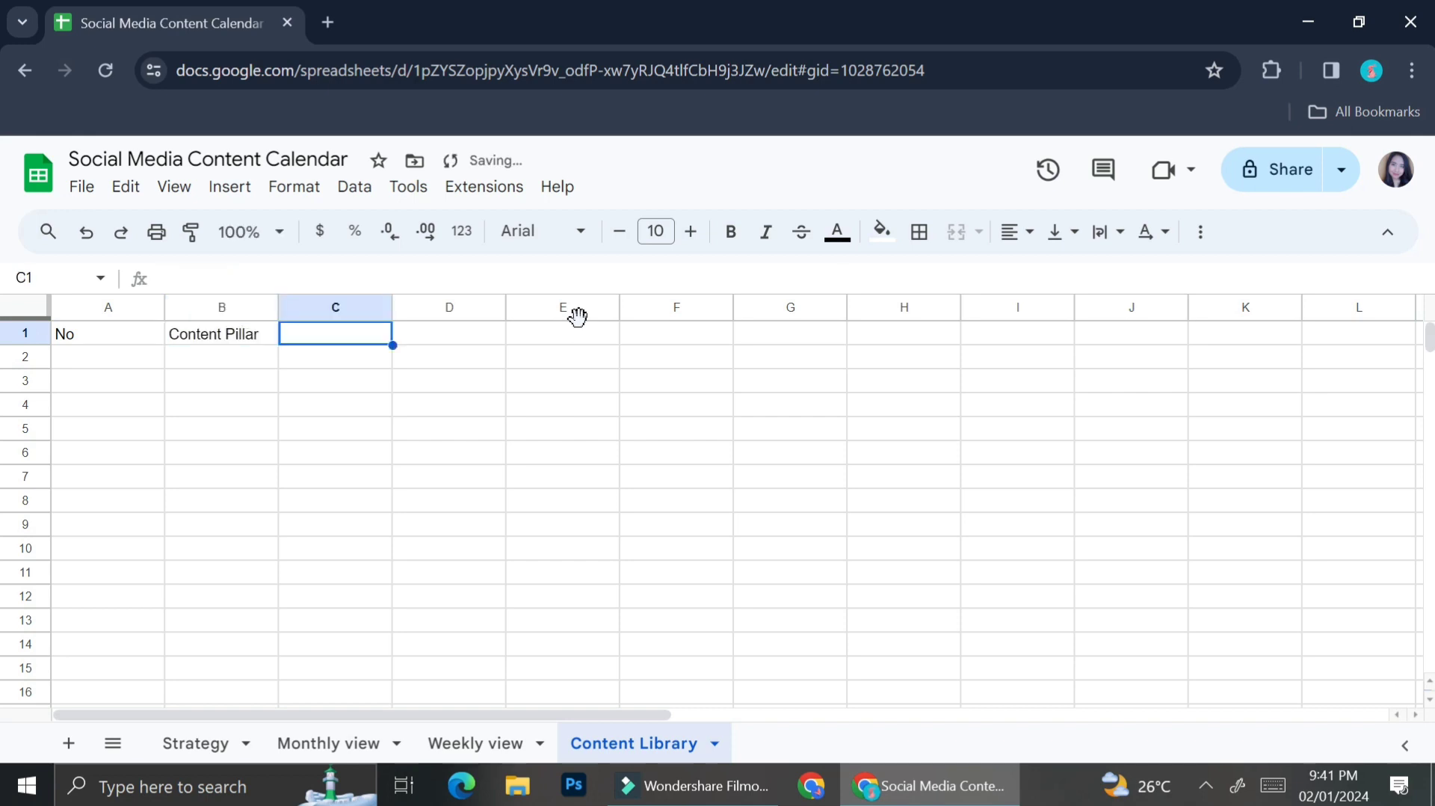
- Enter the column headers Copy/Hashtag in C1 and Inspiration in D1
{"action": "type", "text": "Copywr"}
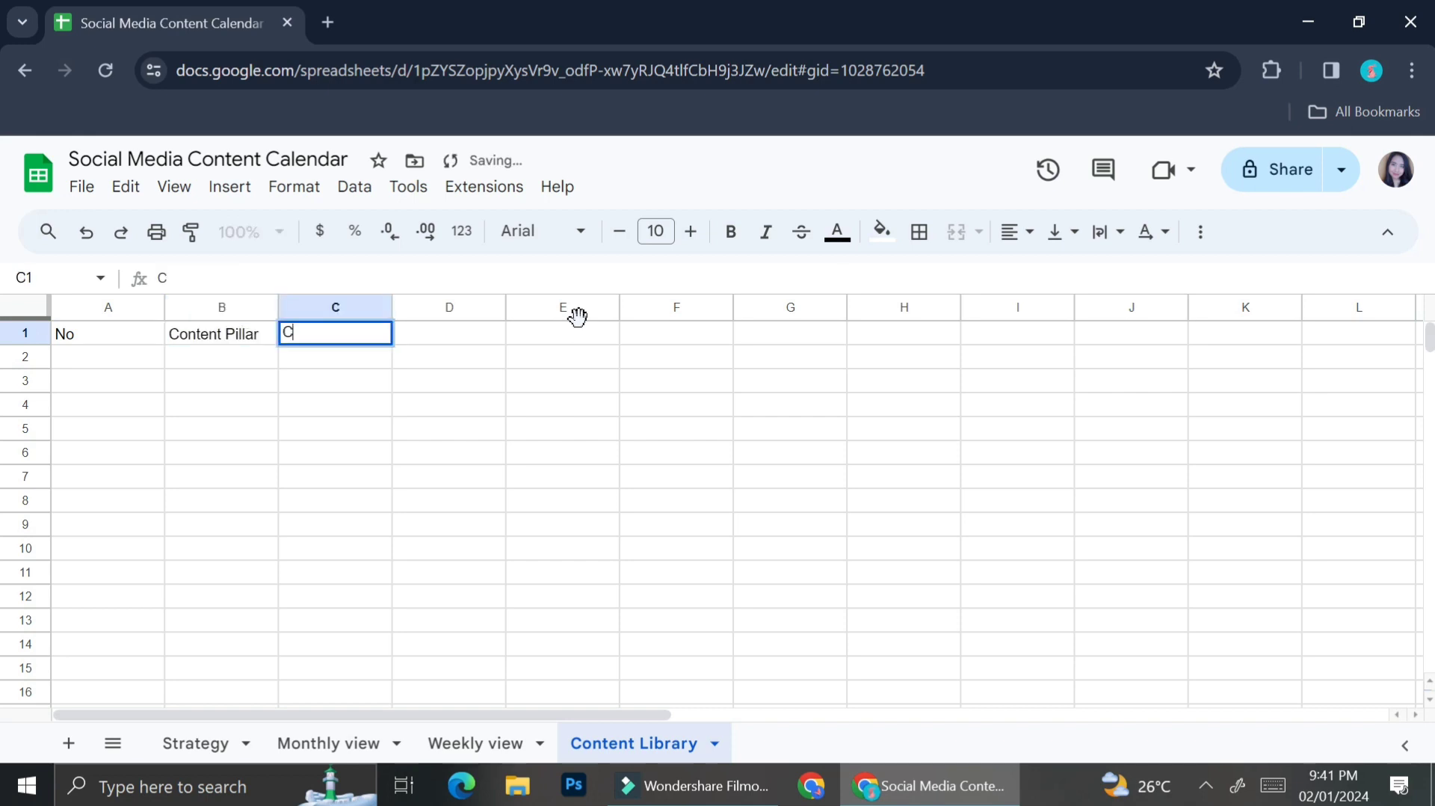
{"action": "key", "text": "BackSpace"}
{"action": "key", "text": "BackSpace"}
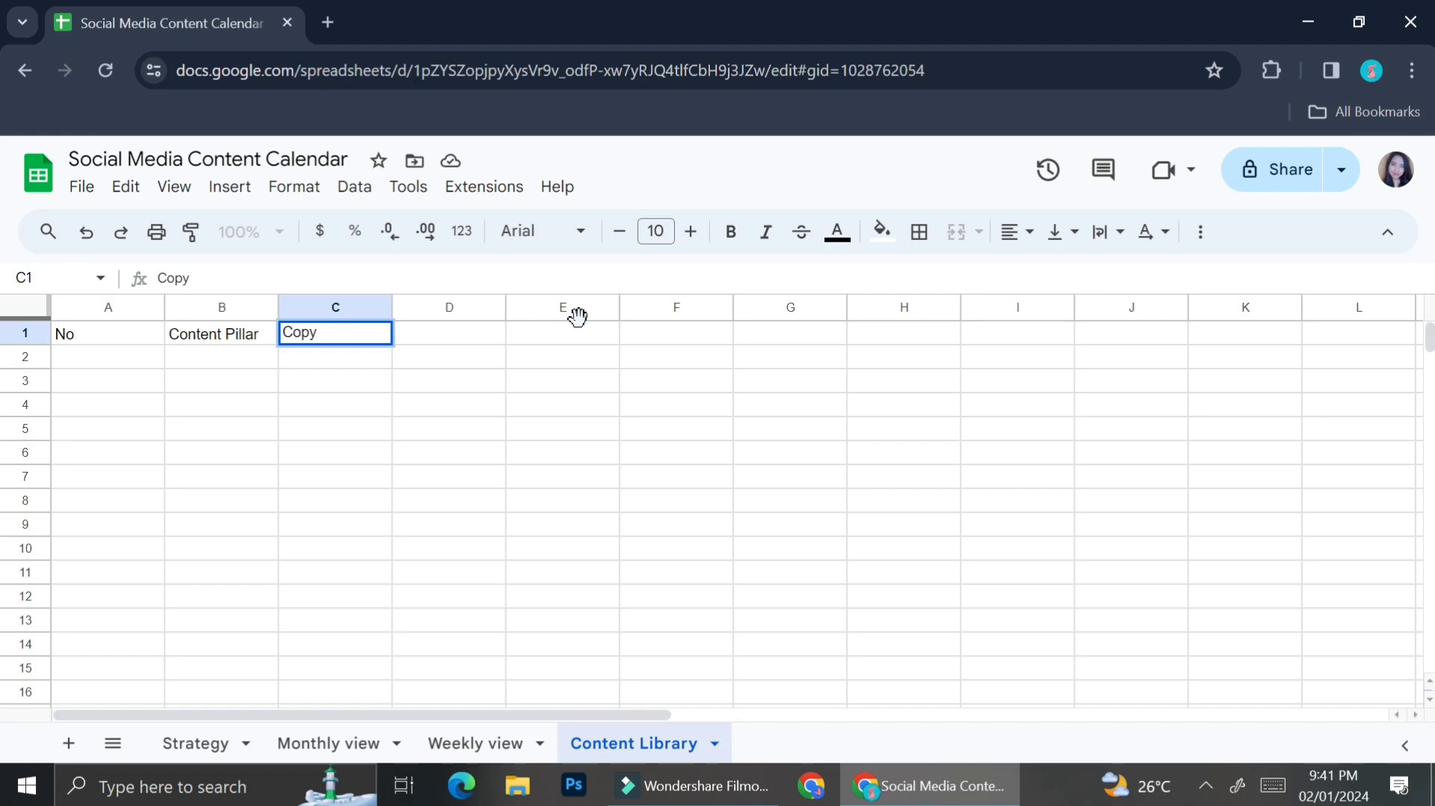
{"action": "type", "text": "/Hashtag"}
{"action": "key", "text": "Tab"}
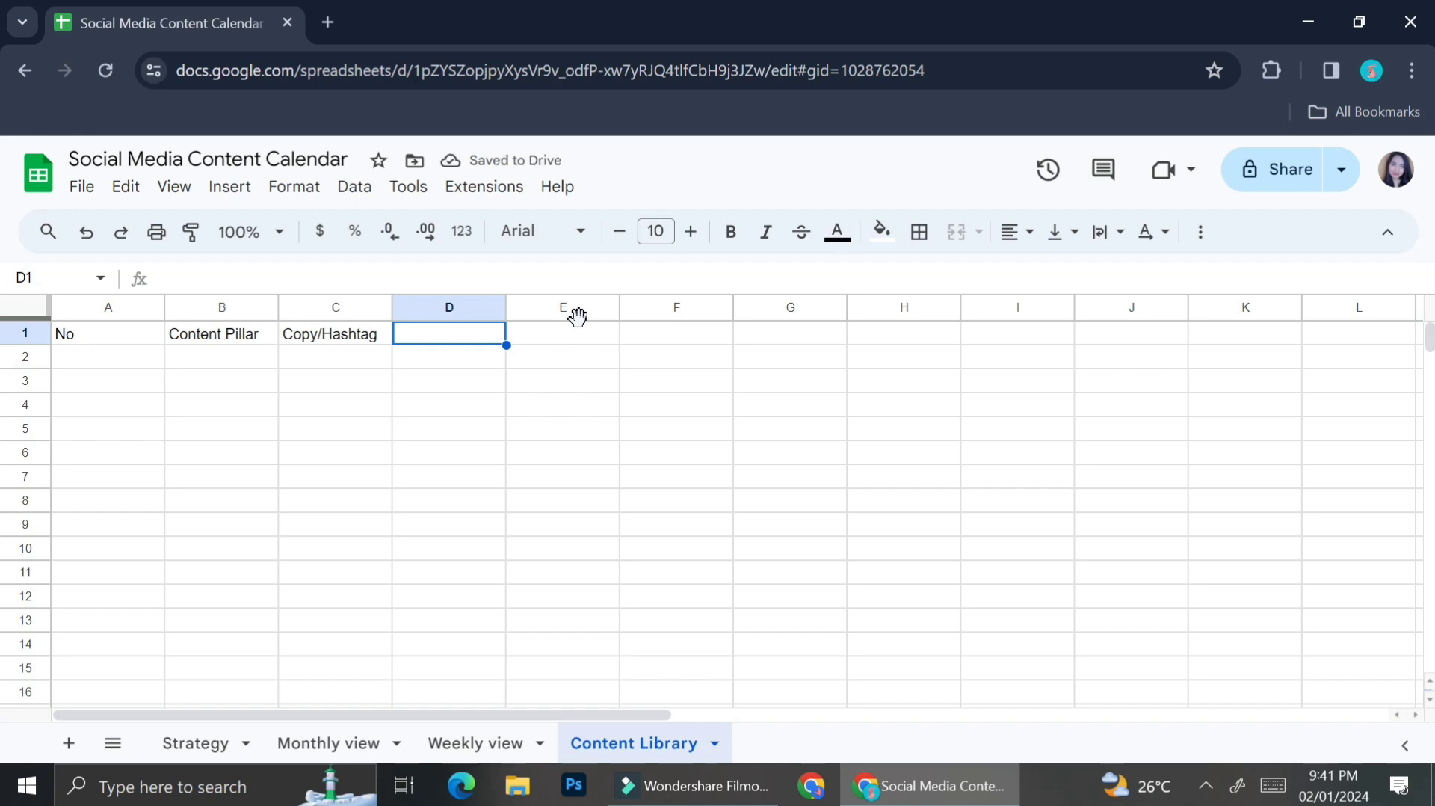
{"action": "type", "text": "Ins"}
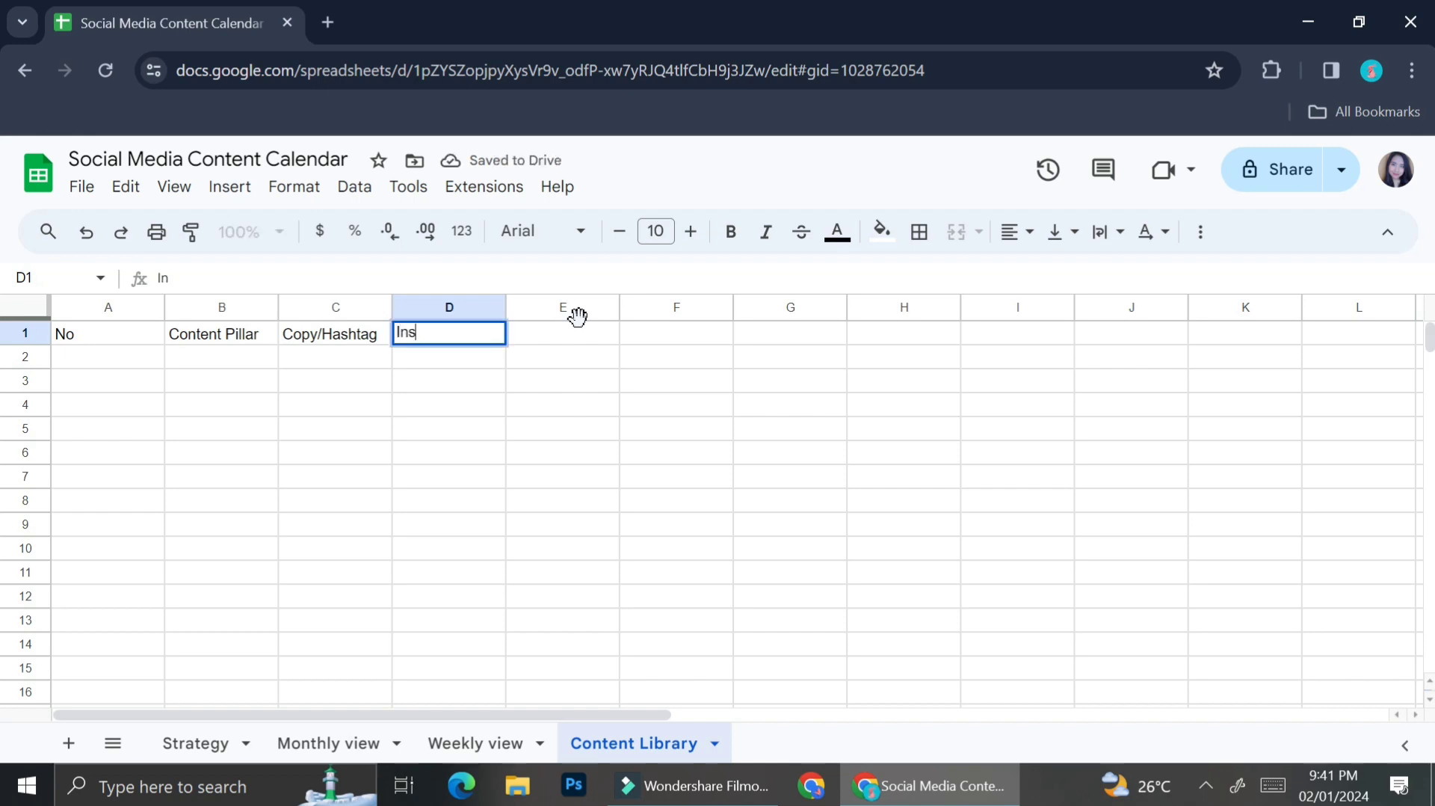
{"action": "type", "text": "piration"}
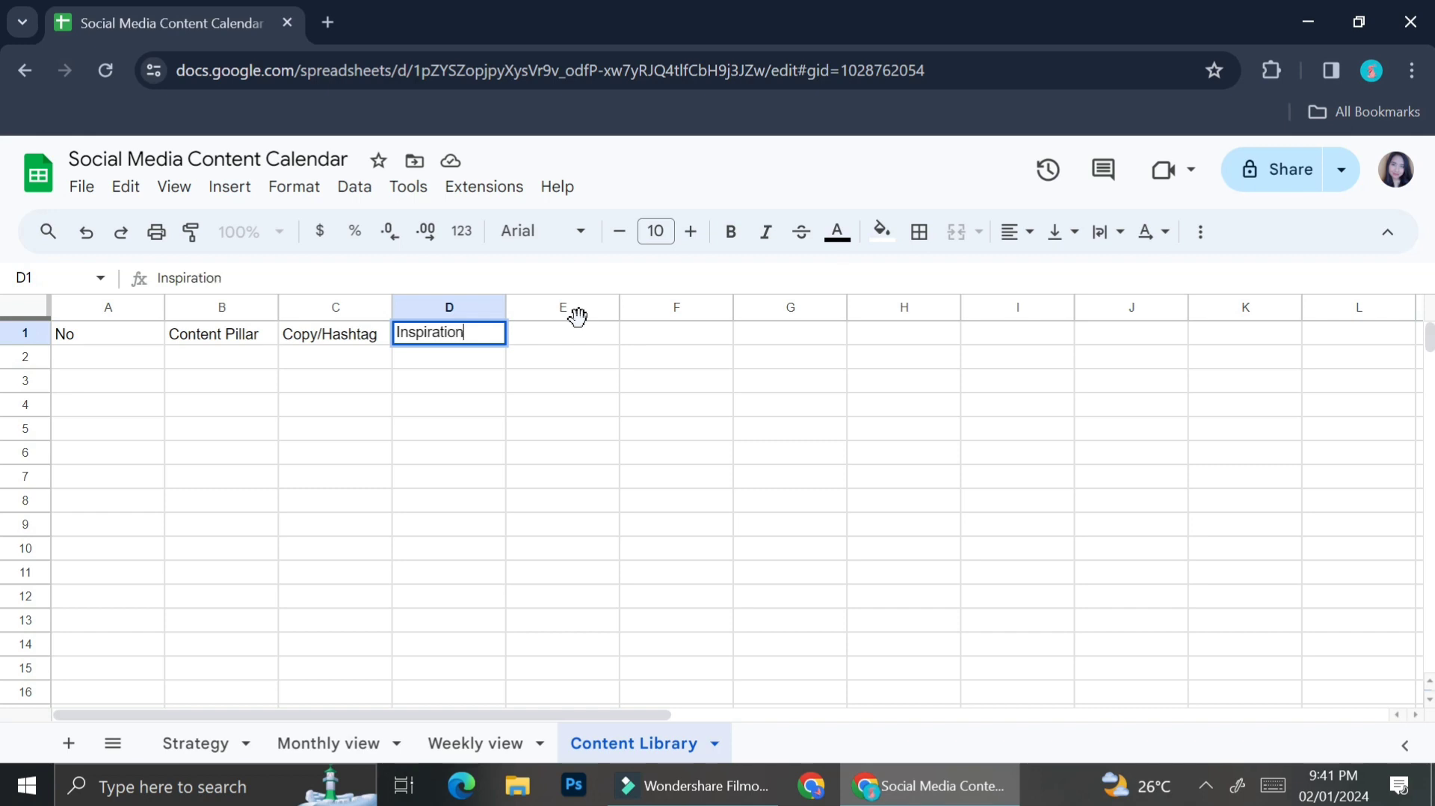
{"action": "left_click", "coordinate": [424, 482]}
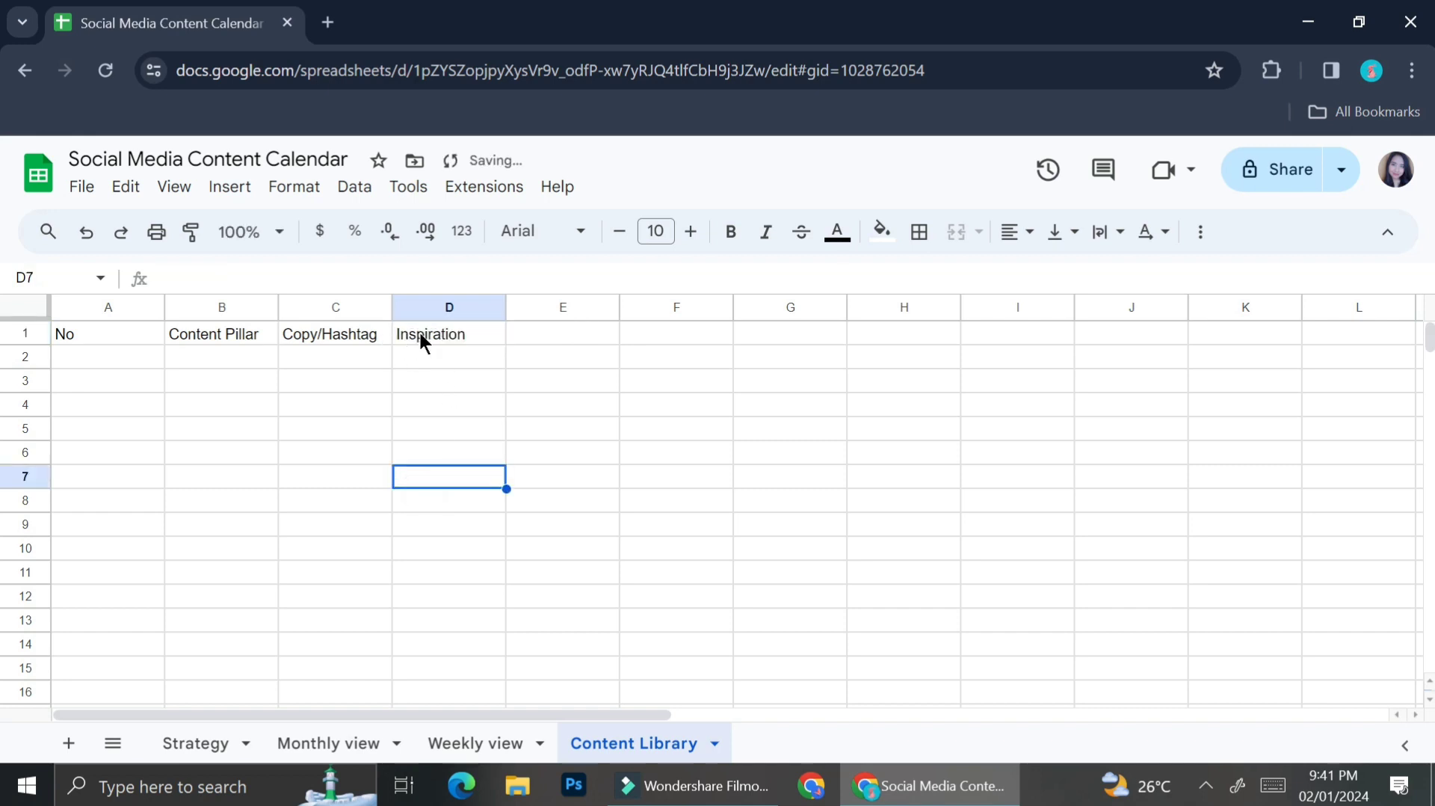
- Center the header cells A1:D1 horizontally and make them bold
{"action": "left_click", "coordinate": [60, 338]}
{"action": "left_click", "coordinate": [490, 338], "text": "shift"}
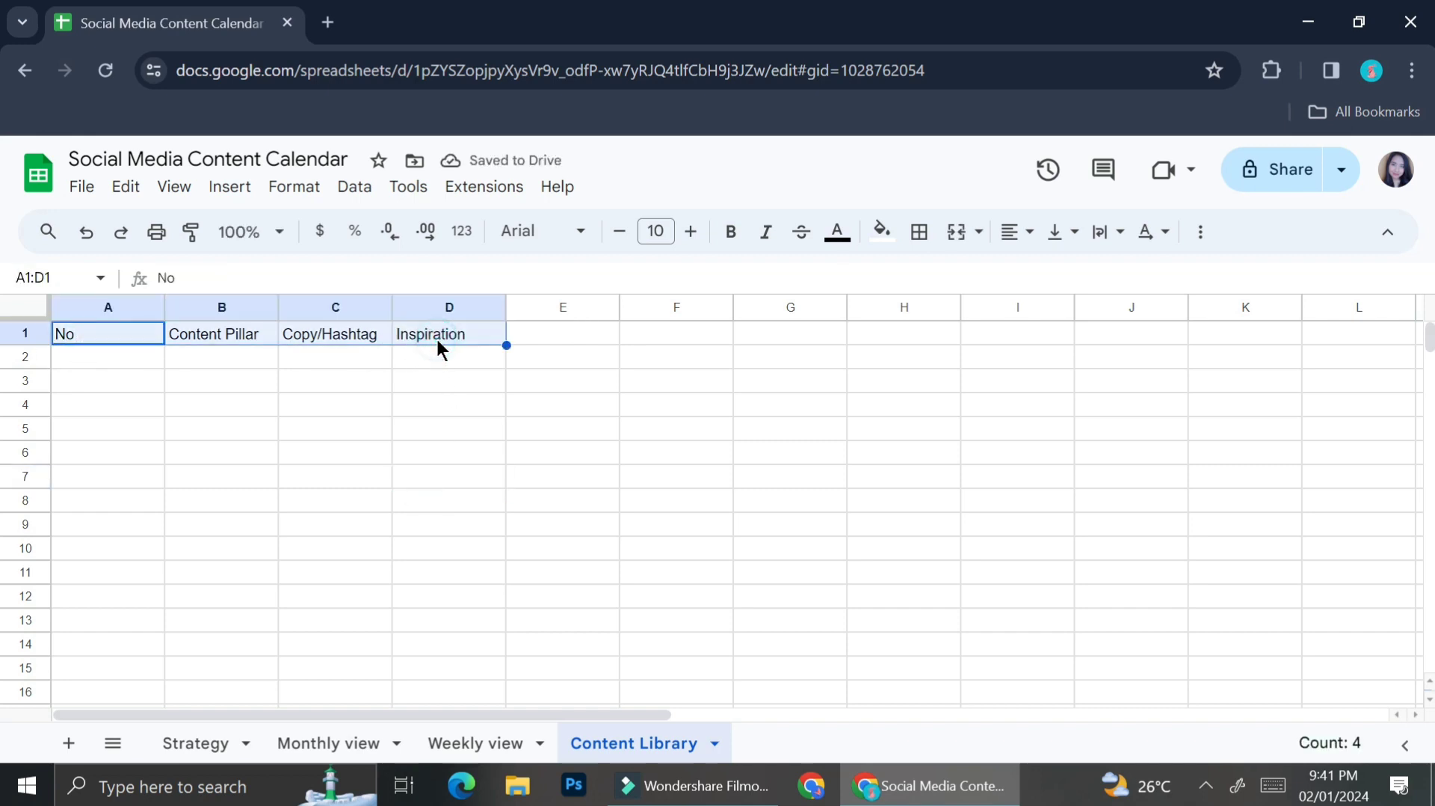
{"action": "left_click", "coordinate": [956, 233]}
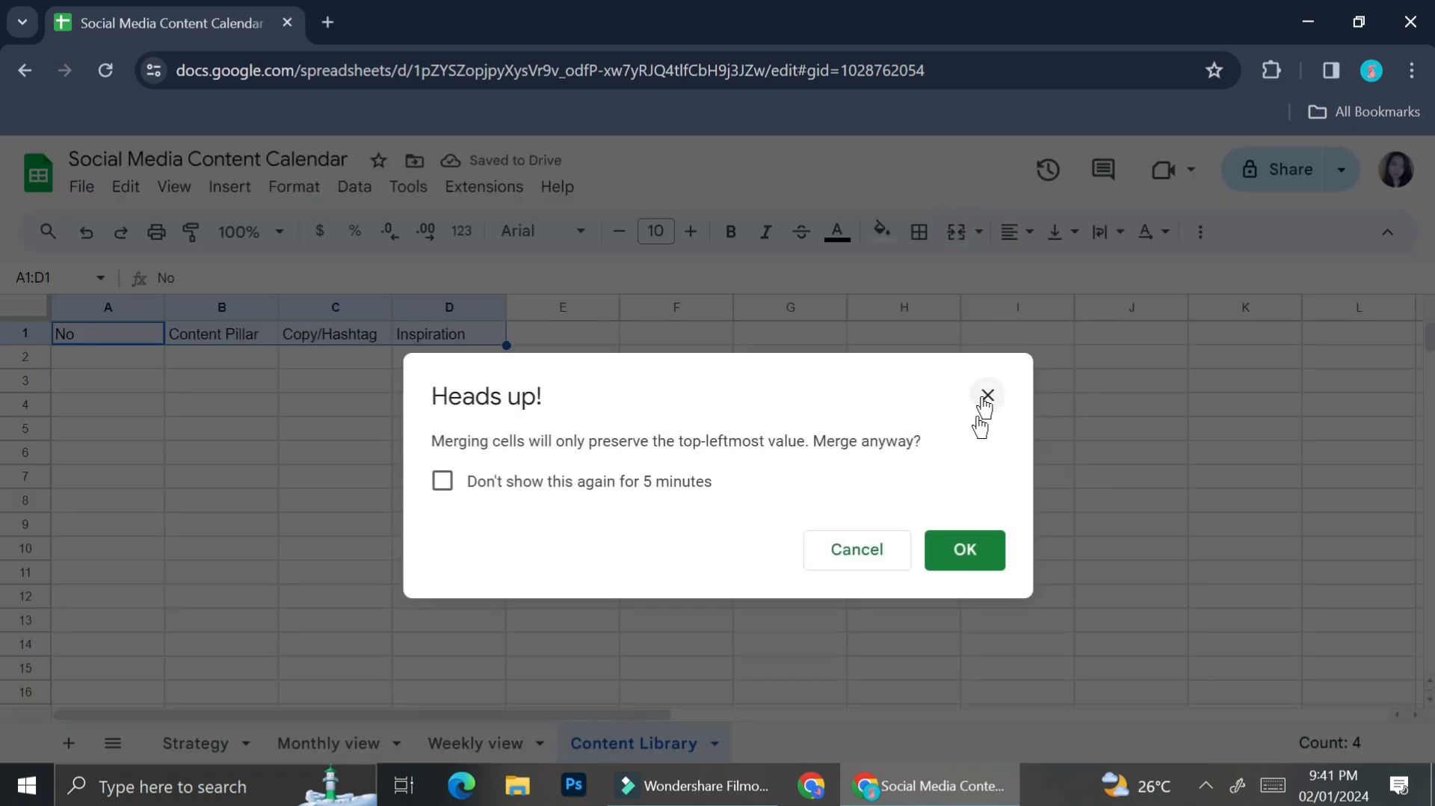
{"action": "left_click", "coordinate": [881, 555]}
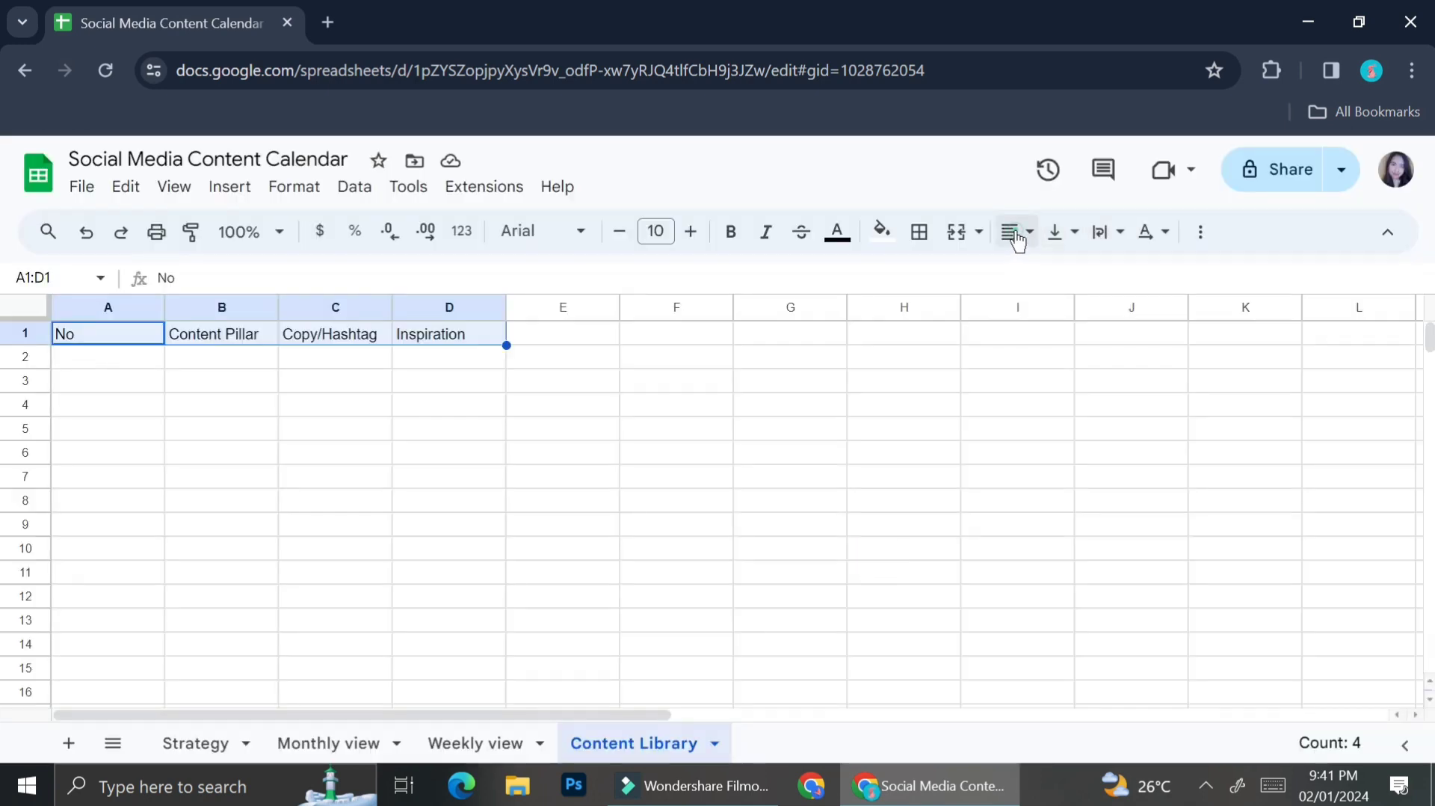
{"action": "left_click", "coordinate": [1016, 231]}
{"action": "left_click", "coordinate": [1048, 277]}
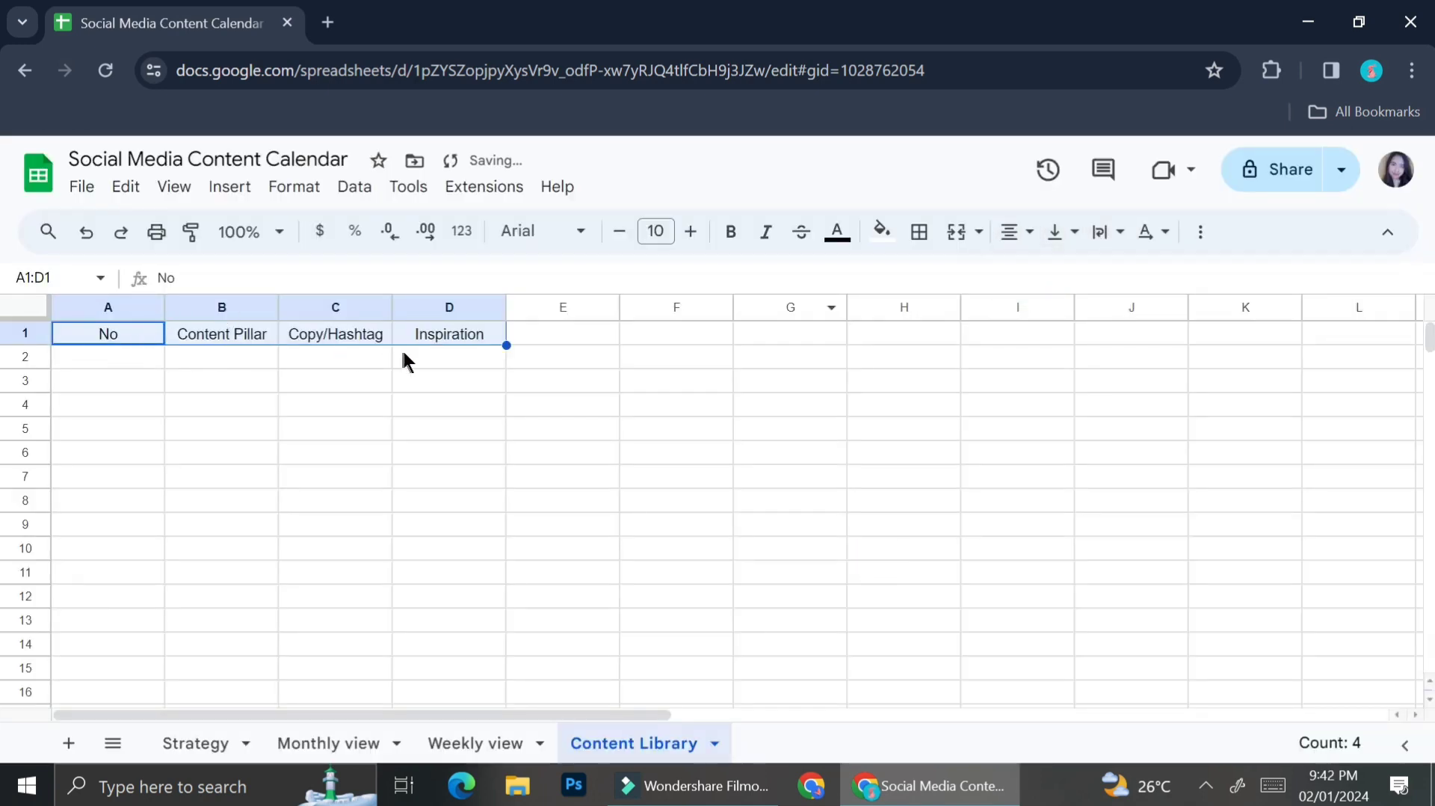
{"action": "key", "text": "ctrl+b"}
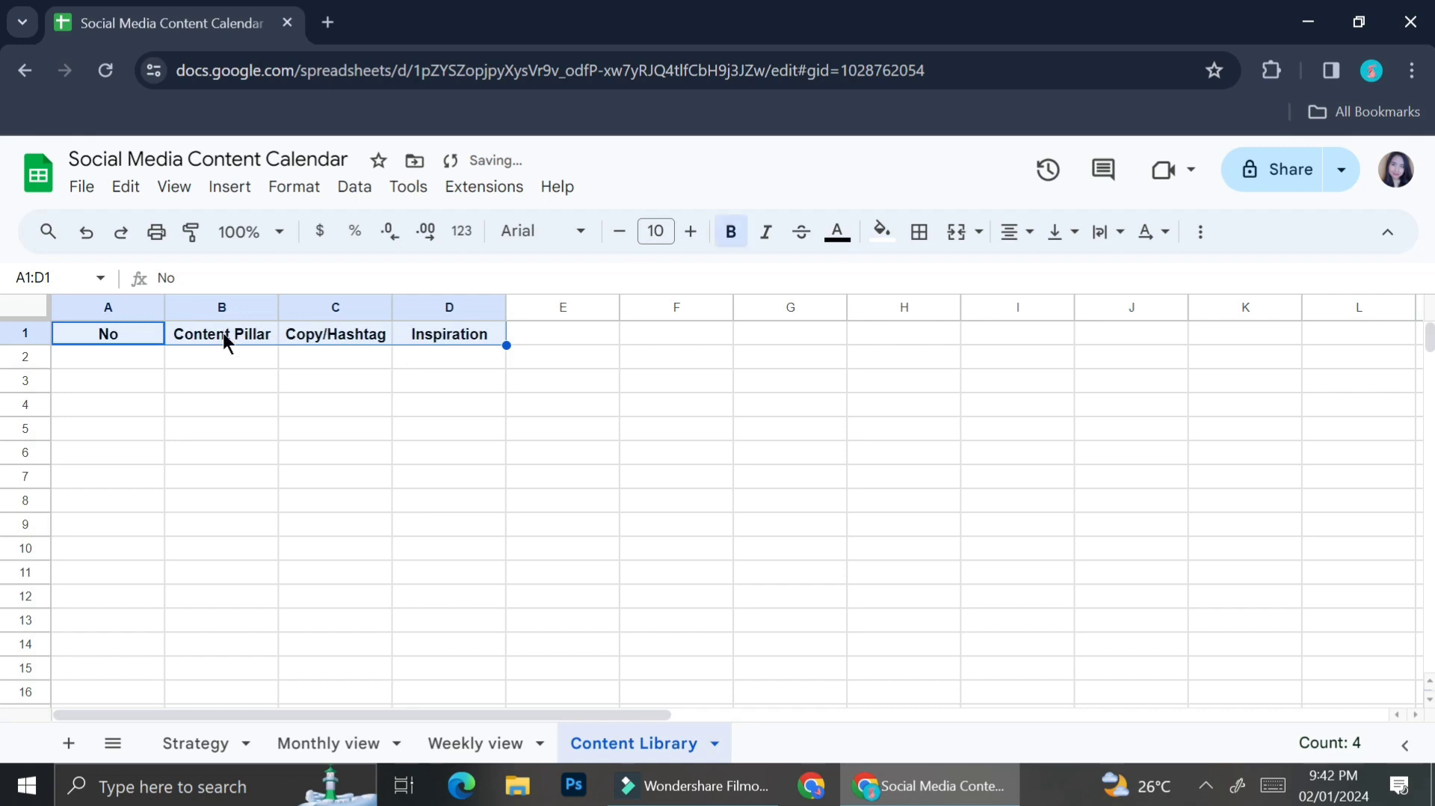
{"action": "left_click", "coordinate": [240, 350]}
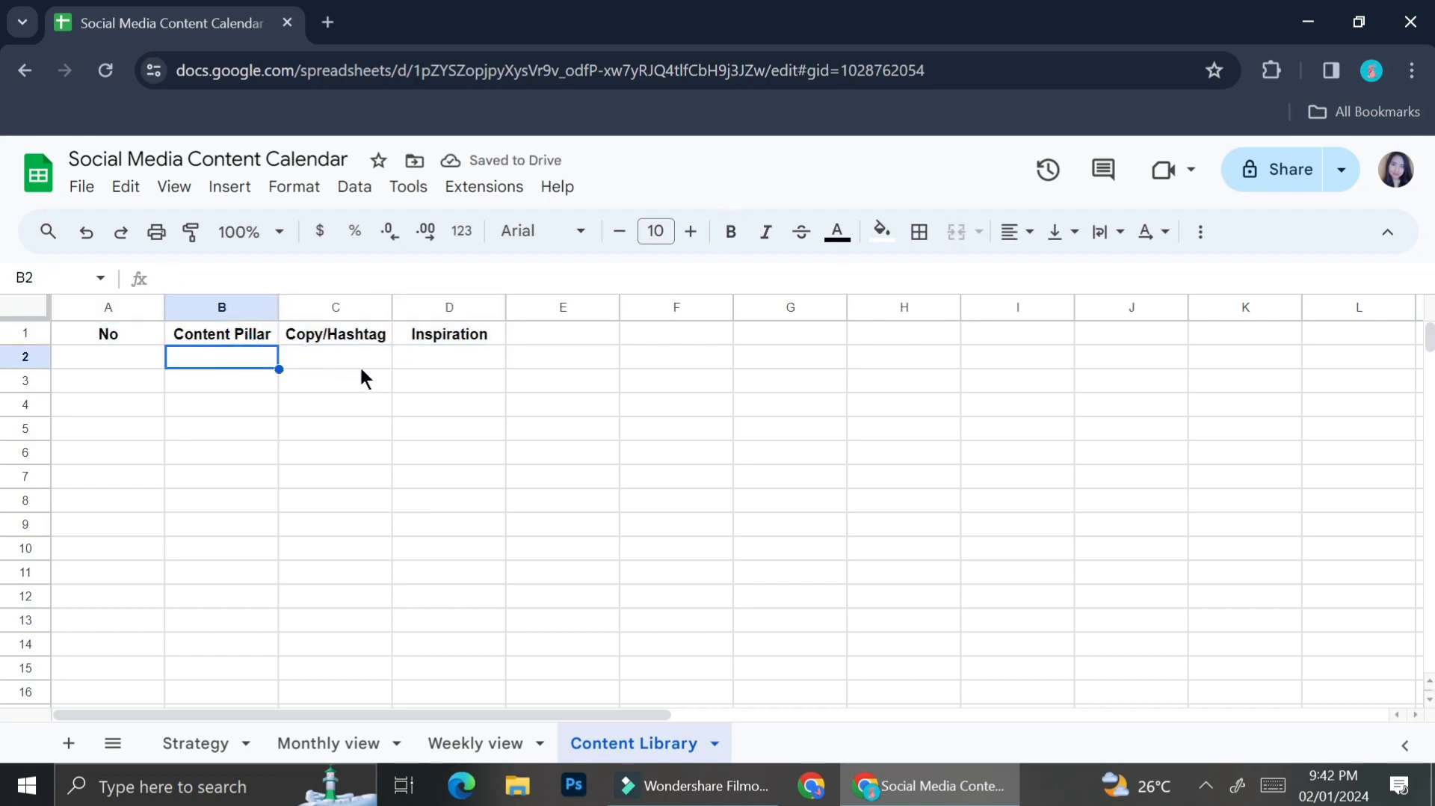